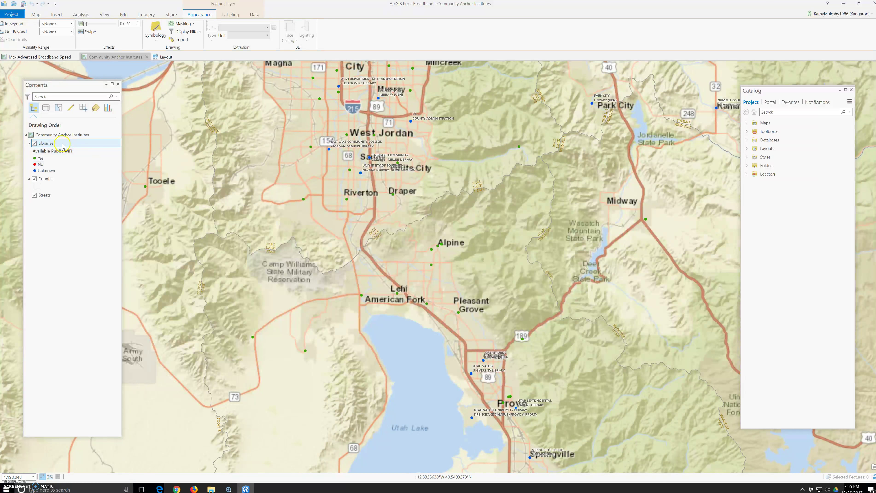
Step: Open the layout, insert a legend for the Community Anchor Institutes map frame, and enlarge it to show all its entries
left_click(166, 58)
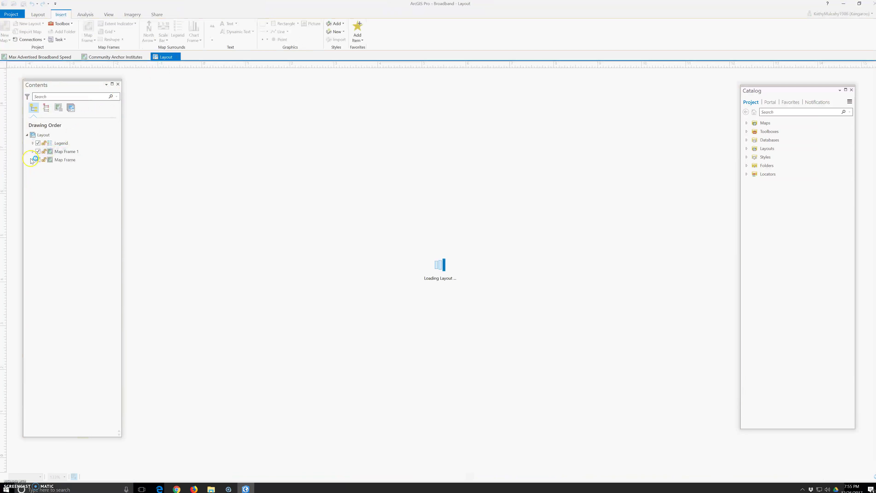
left_click(32, 160)
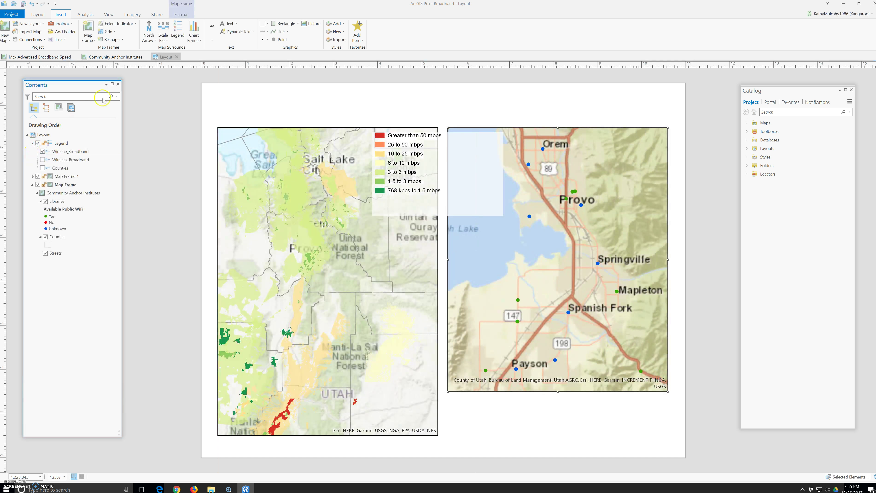
left_click(184, 33)
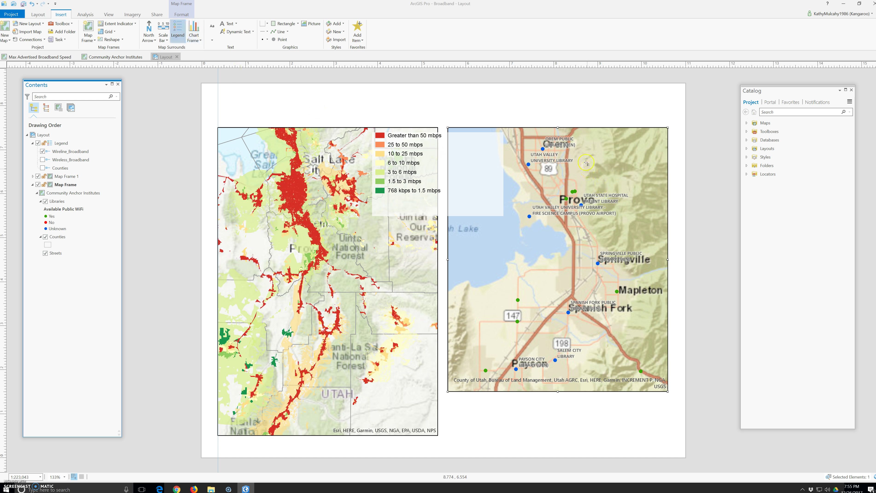
left_click_drag(653, 170, 655, 174)
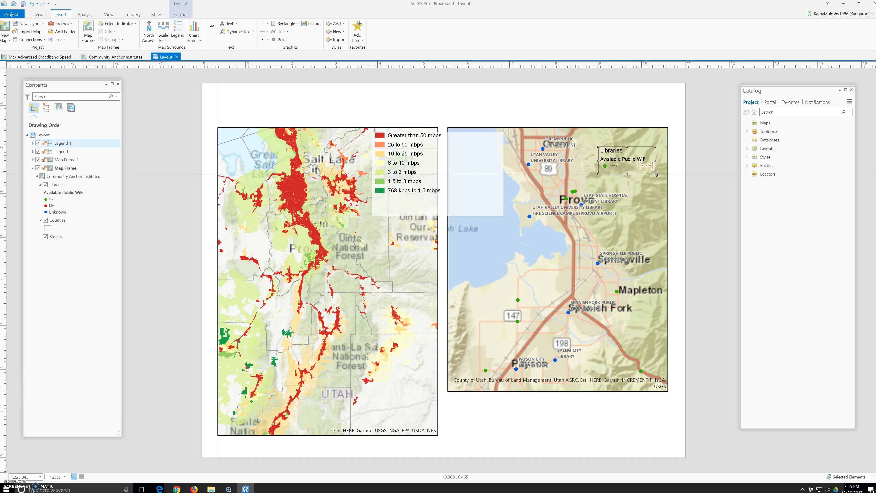
left_click_drag(656, 175, 694, 216)
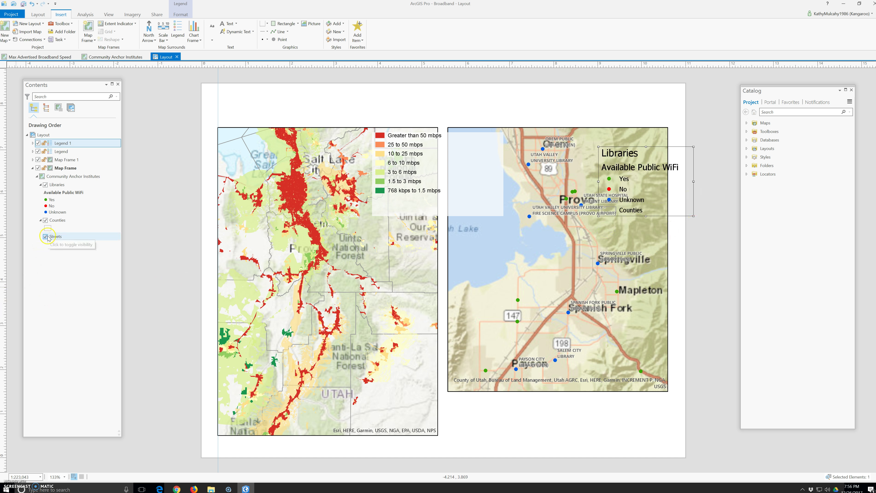
Step: Exclude the Counties layer from the new libraries legend
left_click(33, 143)
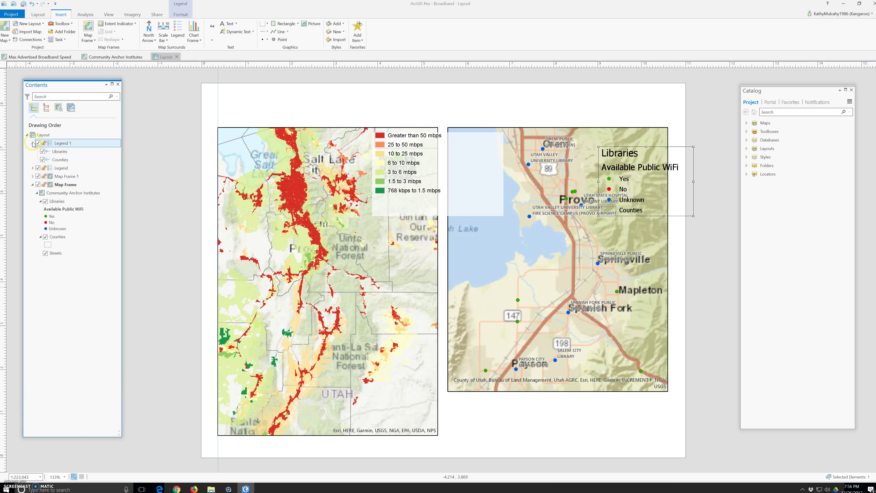
left_click(41, 160)
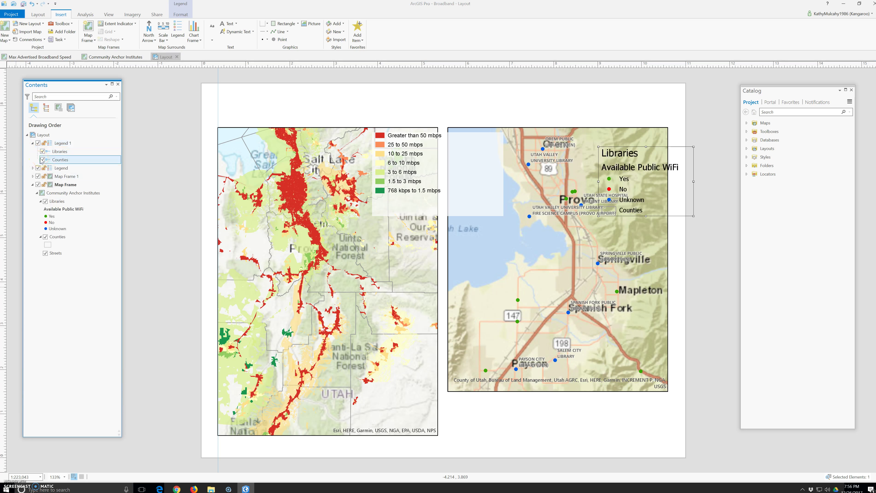
left_click(42, 160)
Step: Resize and move the libraries legend to fit inside the upper-right corner of the library map frame
left_click_drag(697, 217, 614, 134)
left_click_drag(647, 160, 669, 182)
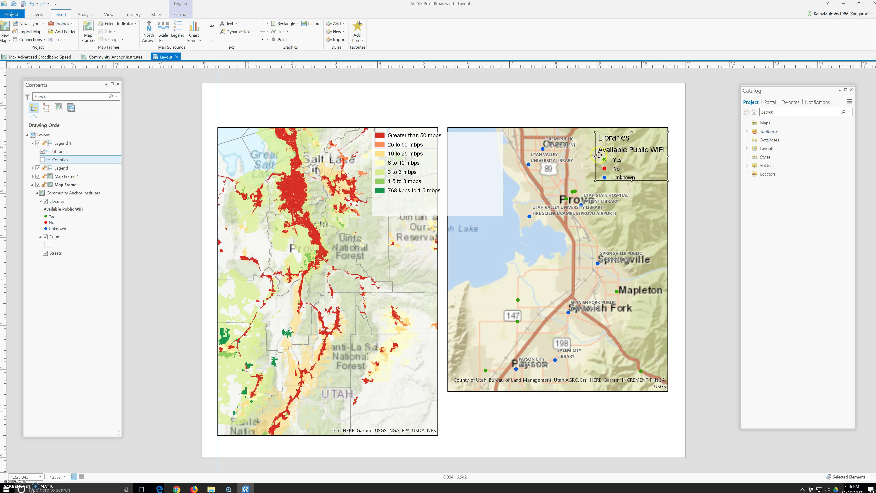
left_click_drag(596, 156, 582, 157)
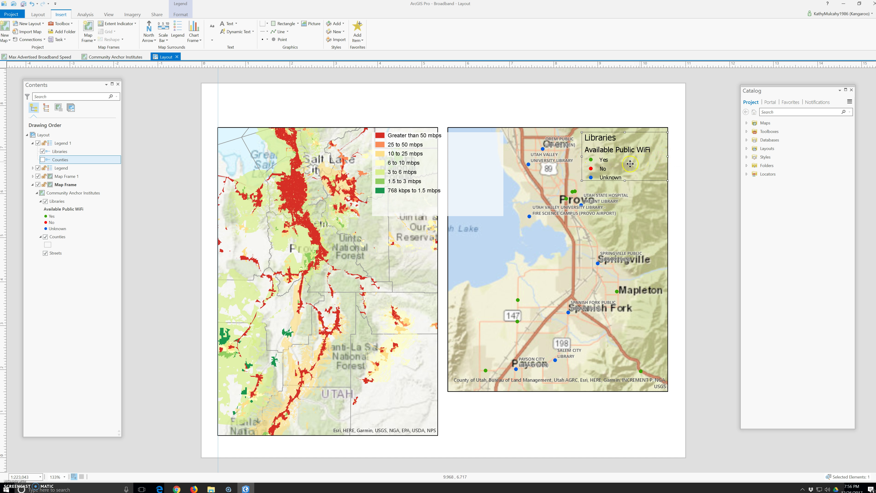
Step: Resize and reposition the broadband speed legend to fit the upper-right corner of its own map frame, and save the project
left_click(496, 166)
left_click_drag(503, 216, 437, 206)
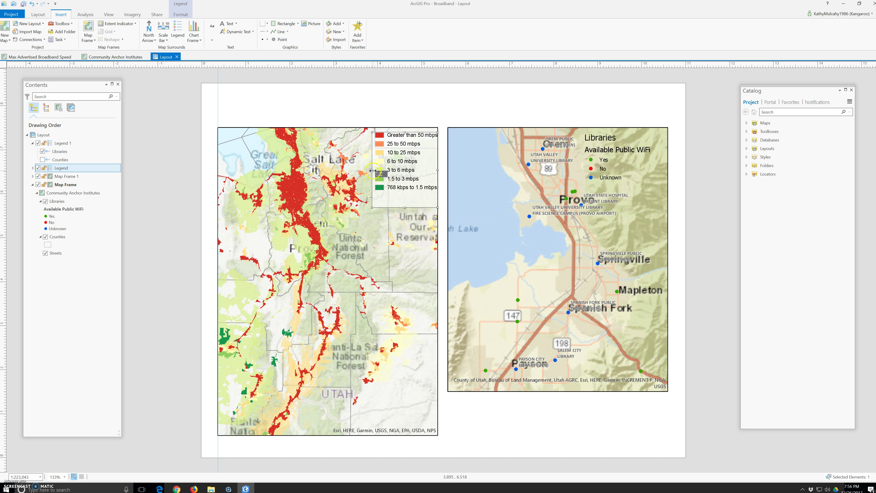
left_click_drag(371, 170, 366, 170)
left_click_drag(393, 133, 390, 132)
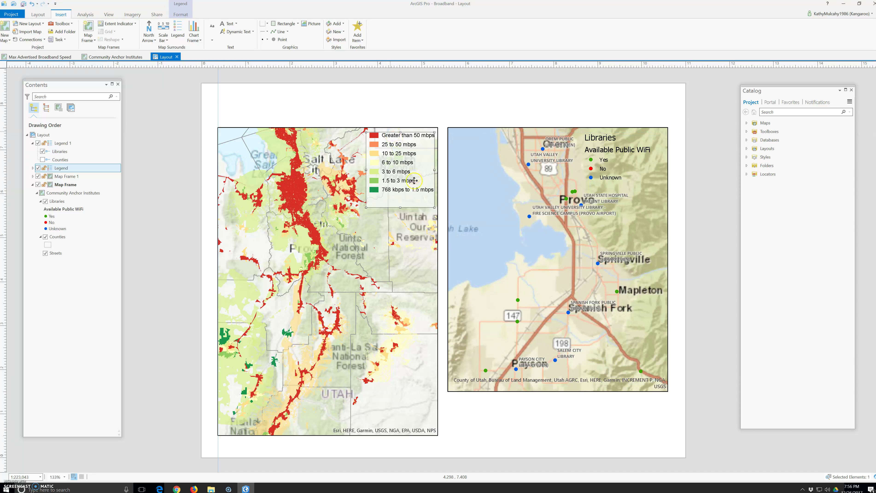
left_click_drag(400, 207, 405, 194)
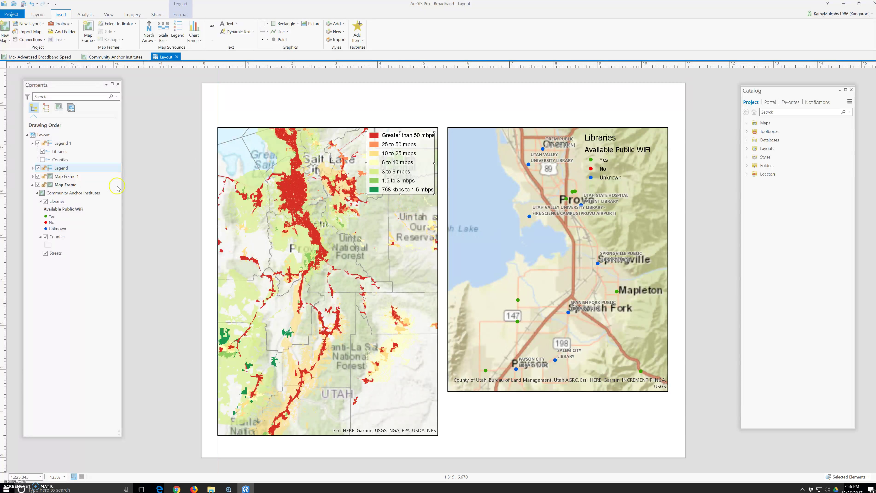
left_click(11, 14)
left_click(11, 56)
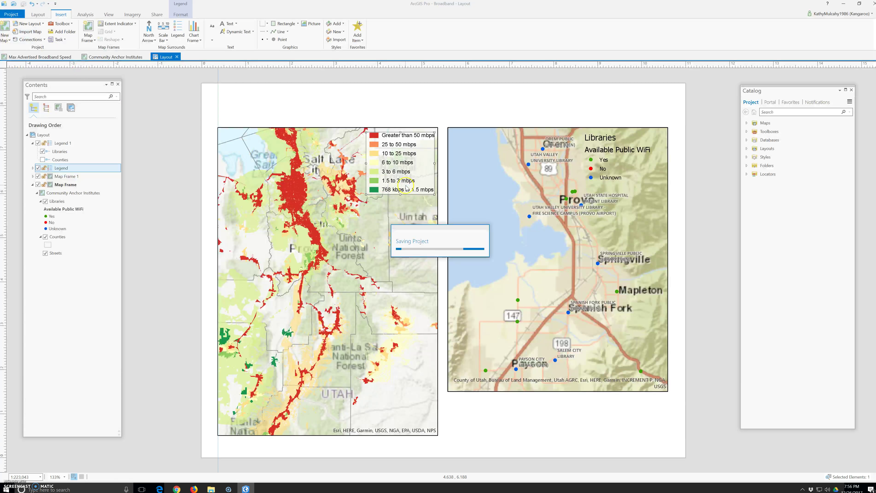
Step: Open the placement properties of the libraries legend
left_click(614, 147)
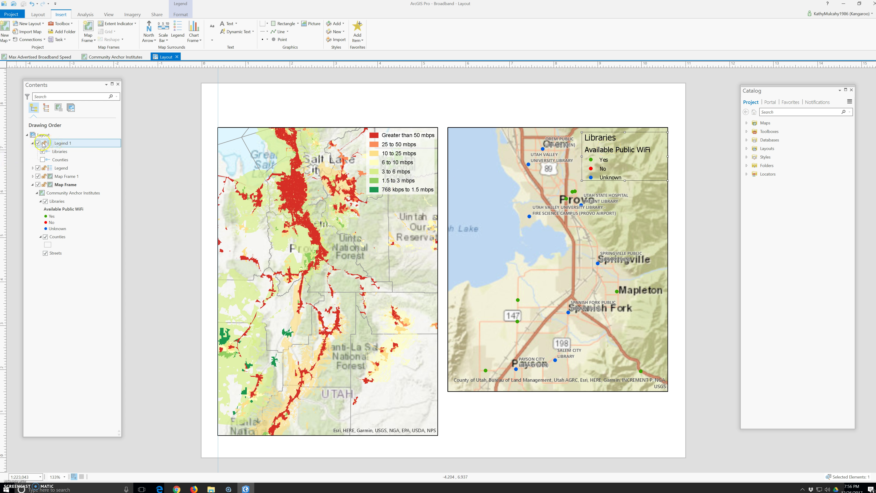
right_click(57, 145)
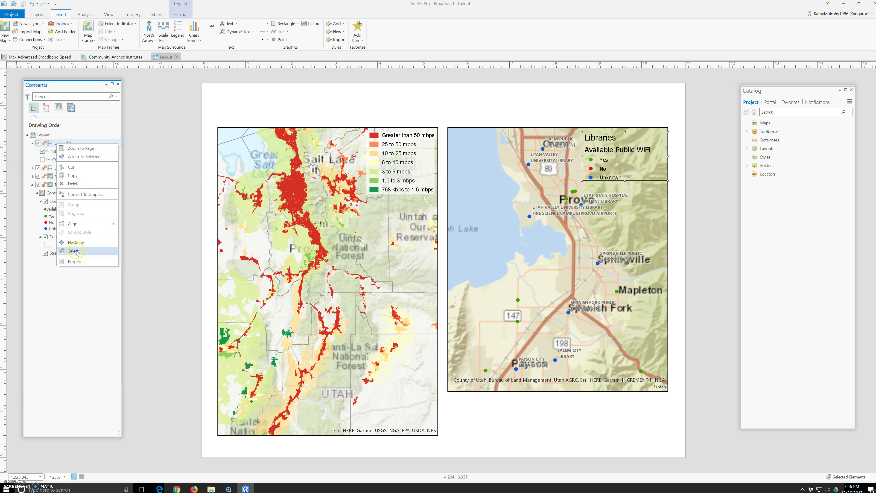
left_click(77, 262)
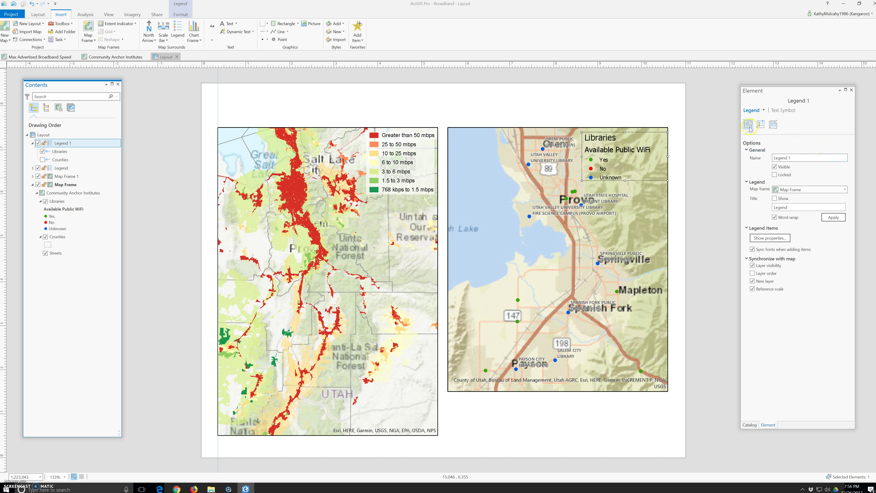
left_click(761, 124)
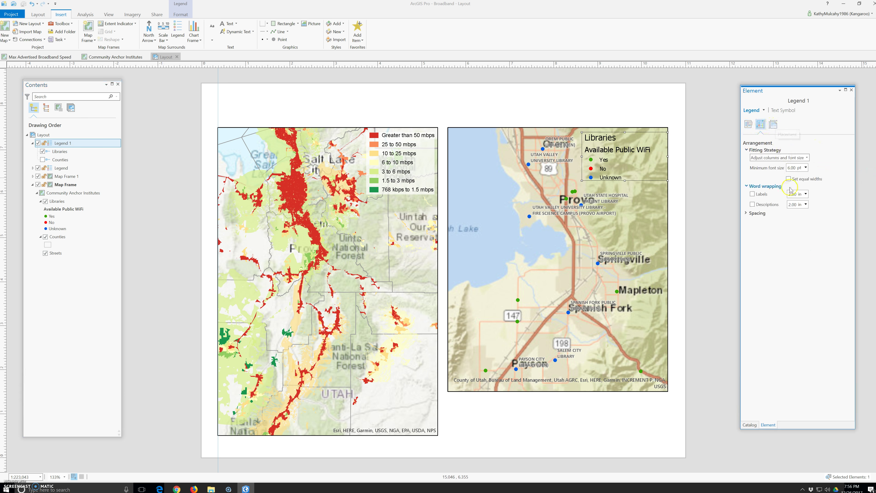
left_click(759, 214)
left_click(776, 126)
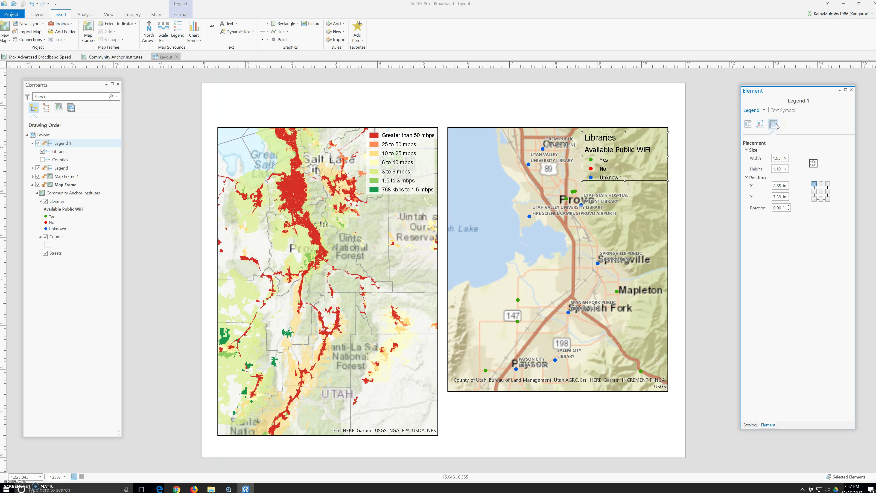
Step: Set the libraries legend to 1.50 in wide and 1.00 in high, and move it against its map frame's upper-right corner
left_click(776, 169)
left_click_drag(782, 159, 770, 159)
key("Return")
key("Return")
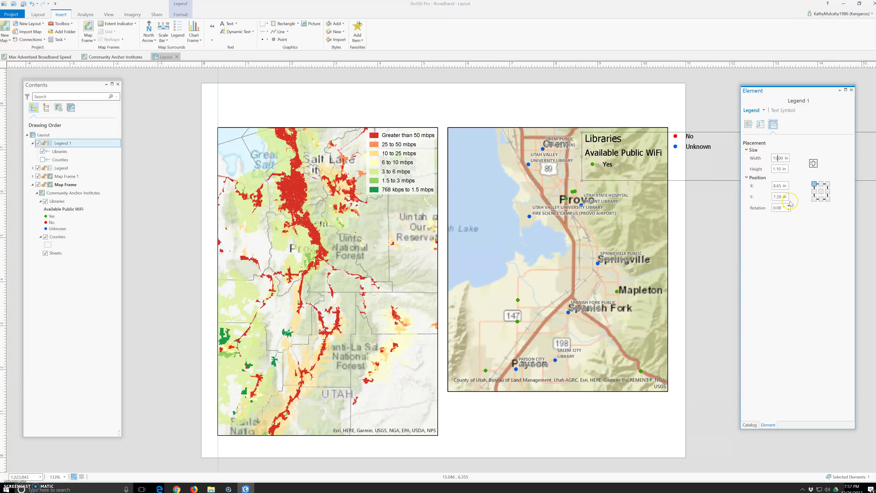
left_click(778, 158)
left_click(777, 169)
key("Return")
left_click(781, 169)
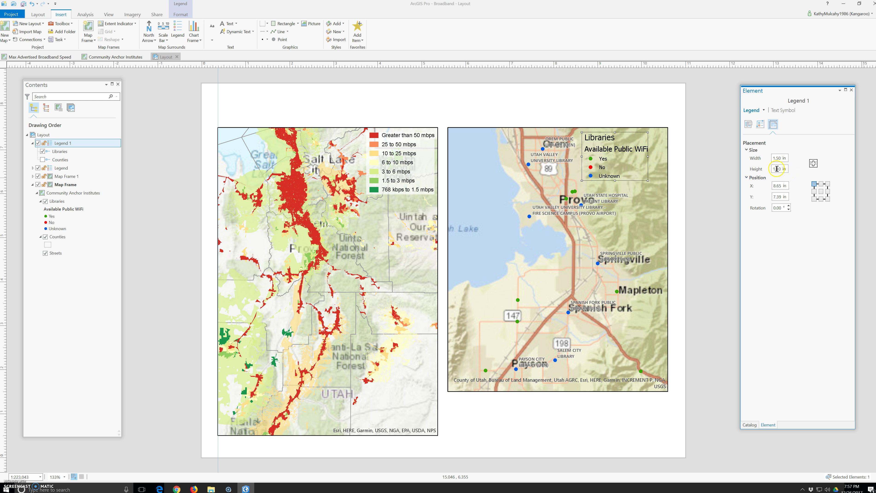
left_click(801, 172)
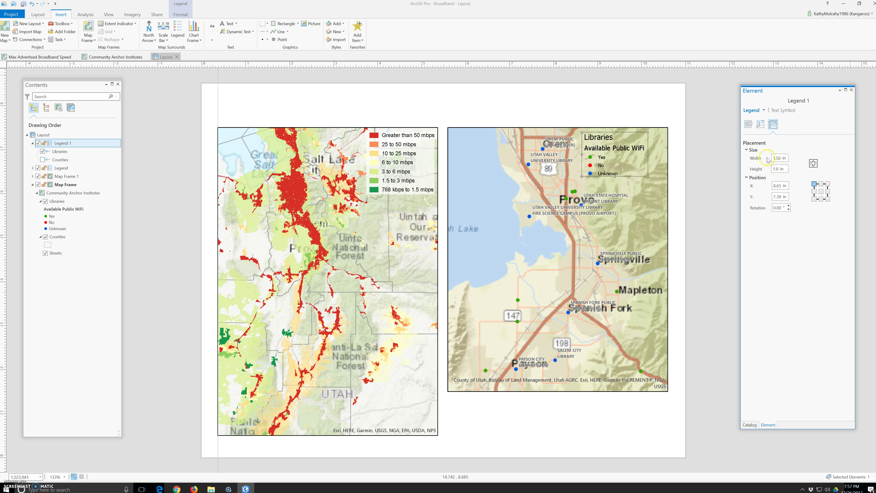
left_click_drag(604, 132, 619, 126)
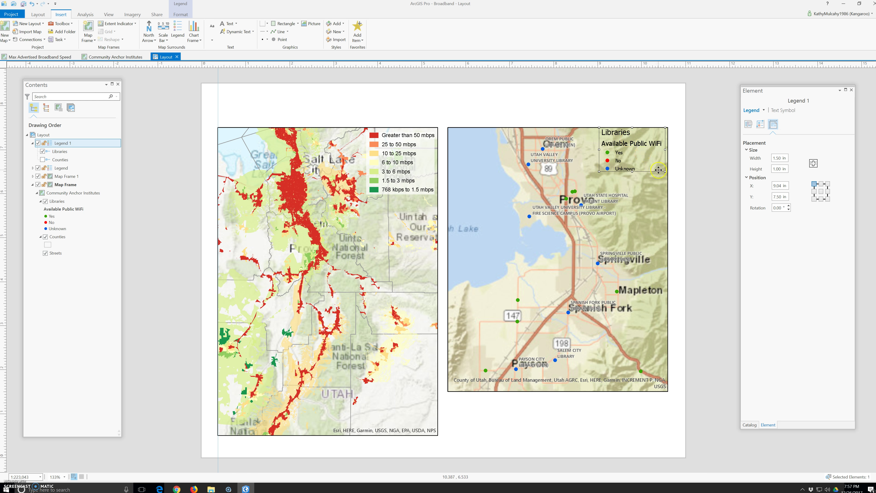
Step: Set the outline width of the libraries legend's background to 0 pt
left_click(764, 111)
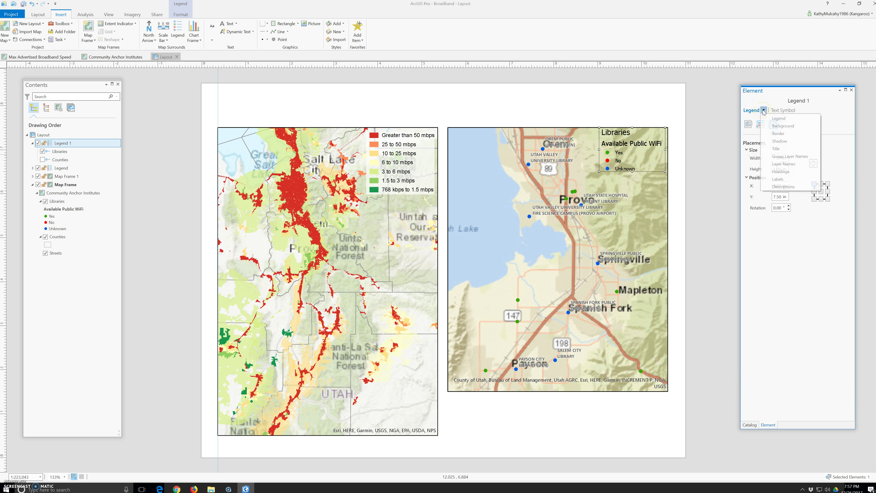
left_click(779, 134)
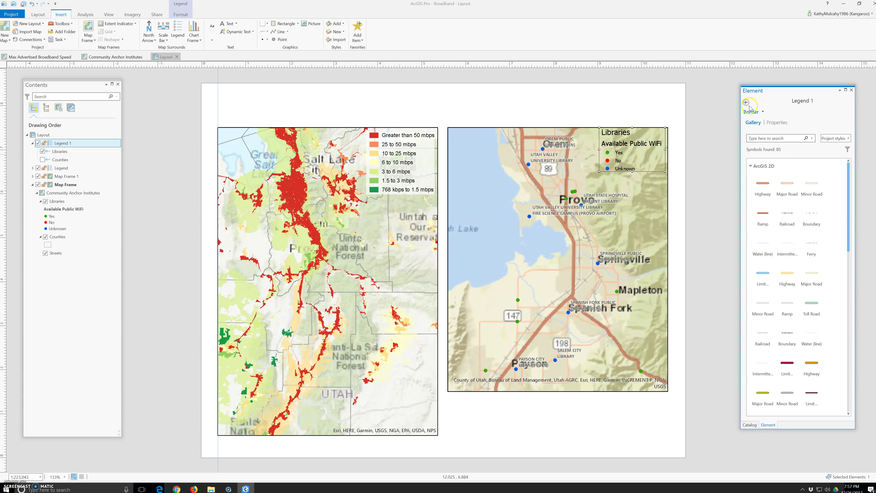
left_click(763, 111)
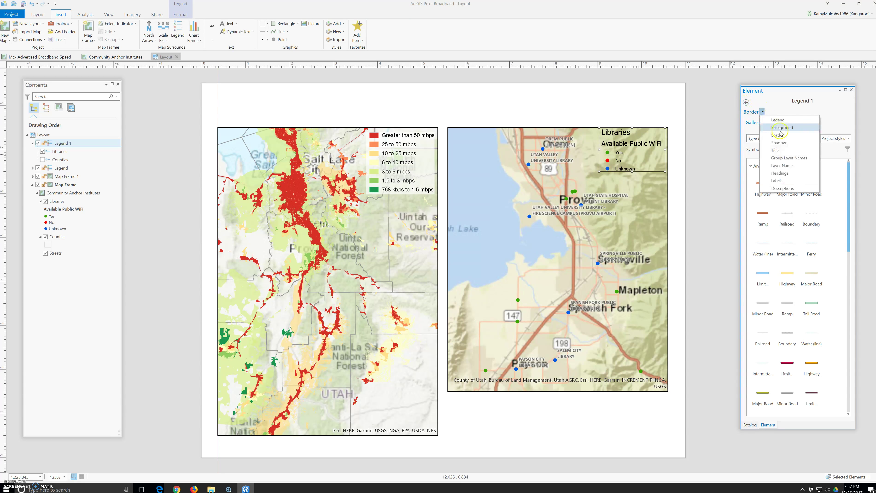
left_click(782, 129)
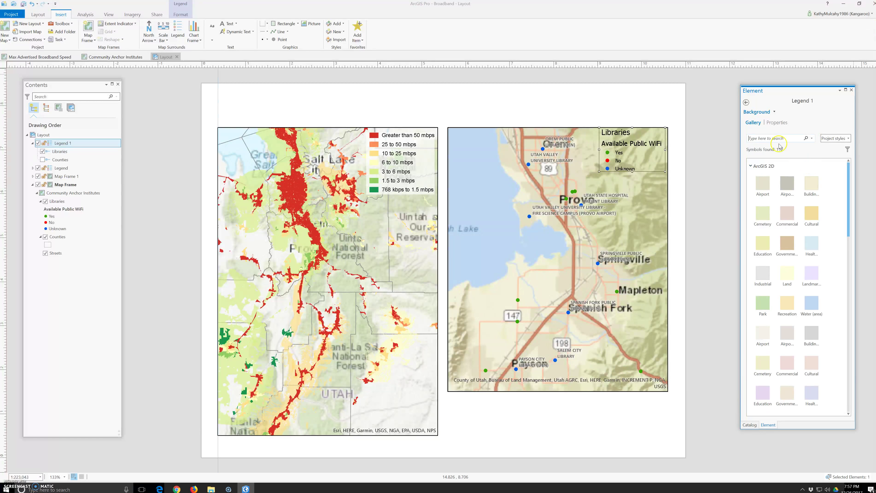
left_click(777, 123)
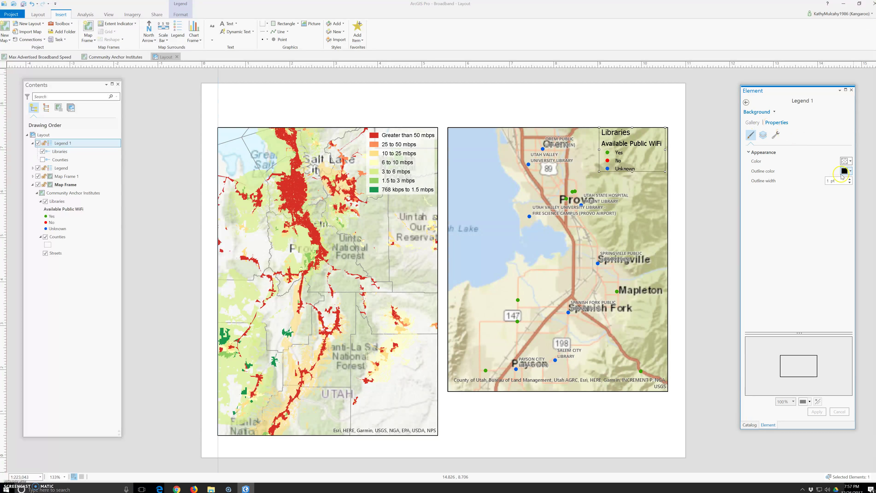
left_click(831, 180)
key("Return")
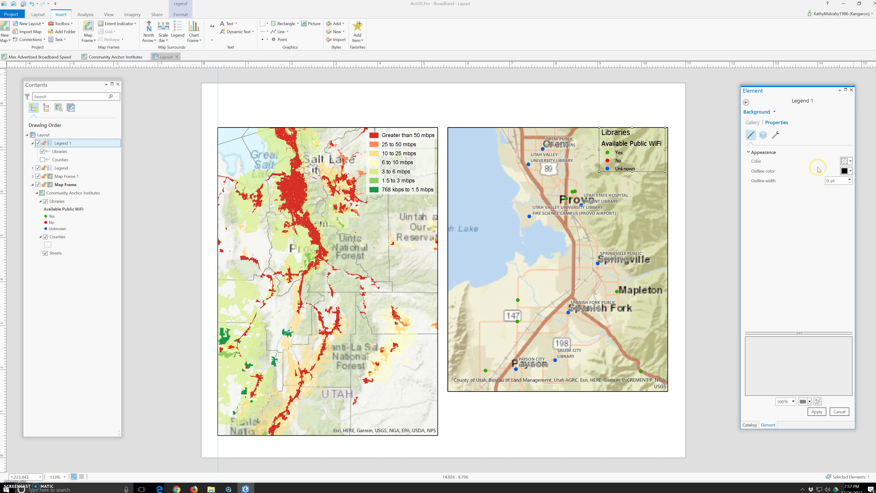
Step: Fill the libraries legend's background with white at 30% transparency and apply the formatting
left_click(850, 171)
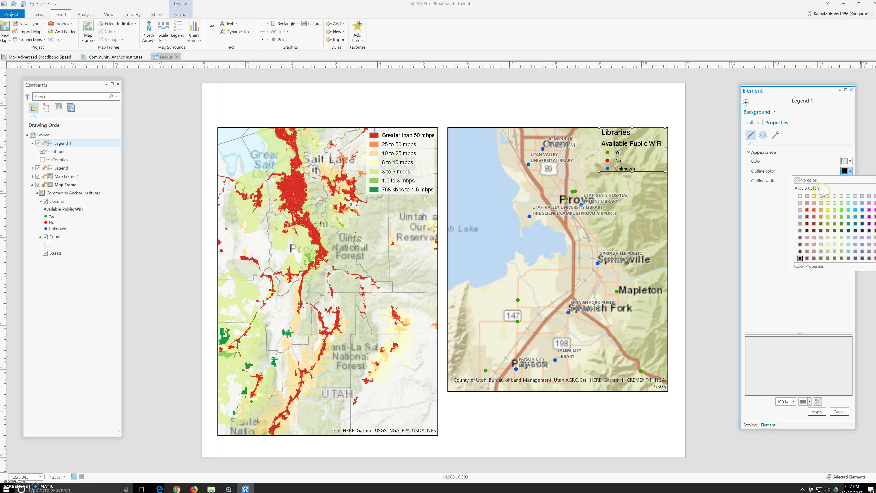
left_click(809, 162)
left_click(850, 162)
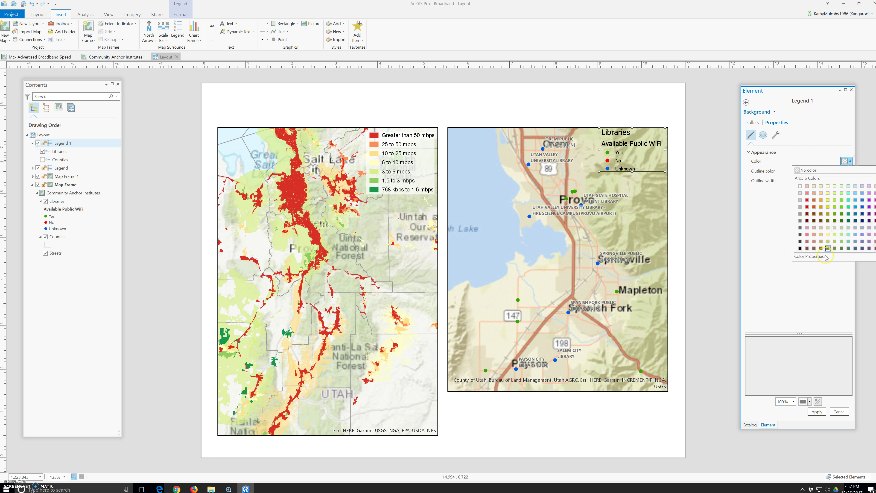
left_click(348, 303)
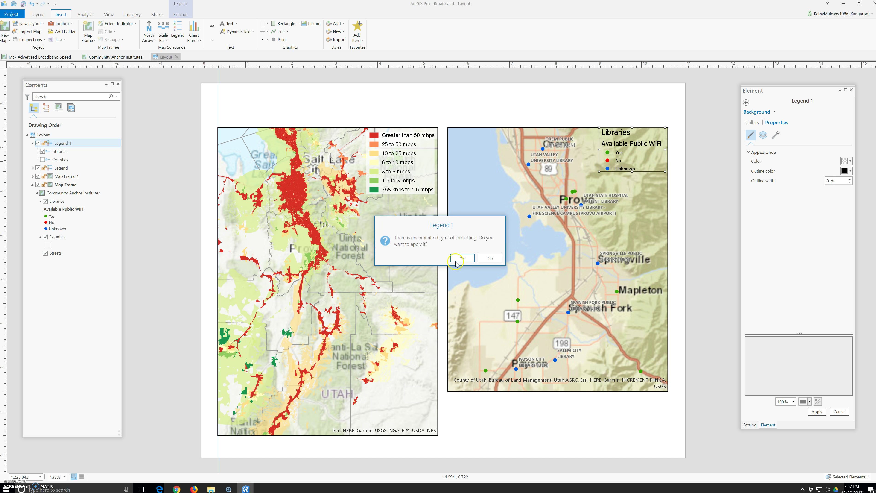
left_click(463, 259)
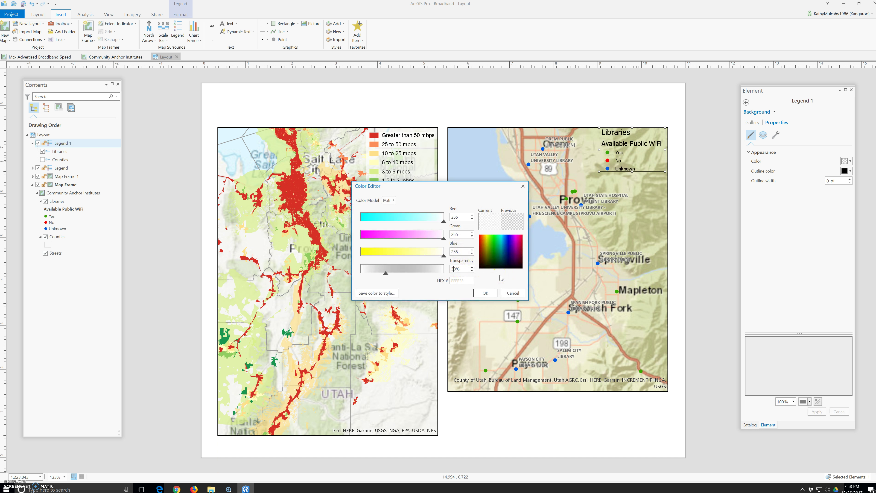
left_click(480, 295)
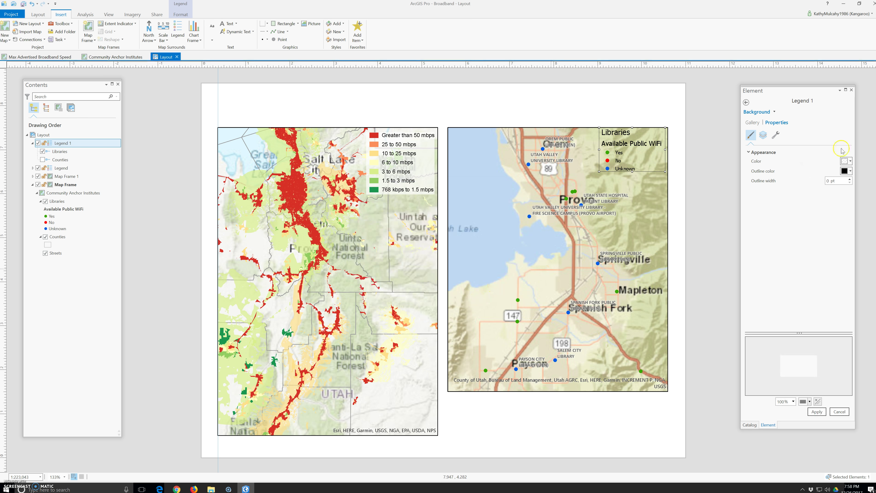
left_click(815, 412)
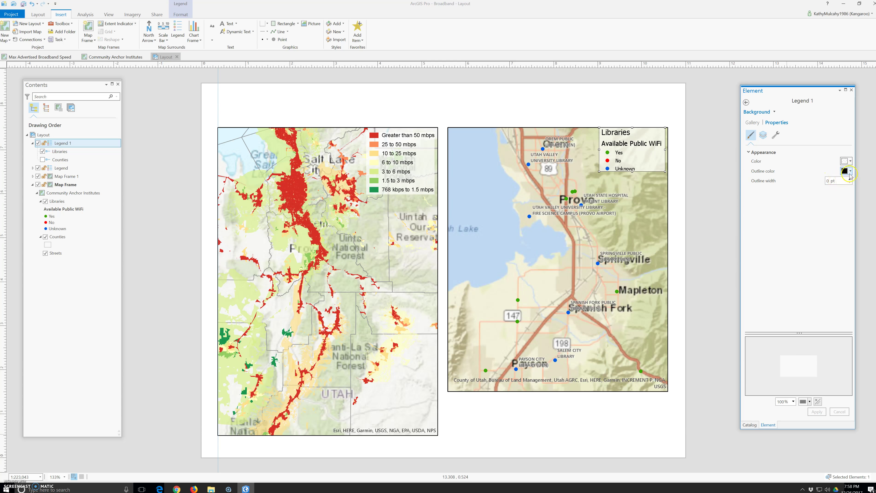
left_click(630, 155)
left_click(628, 154)
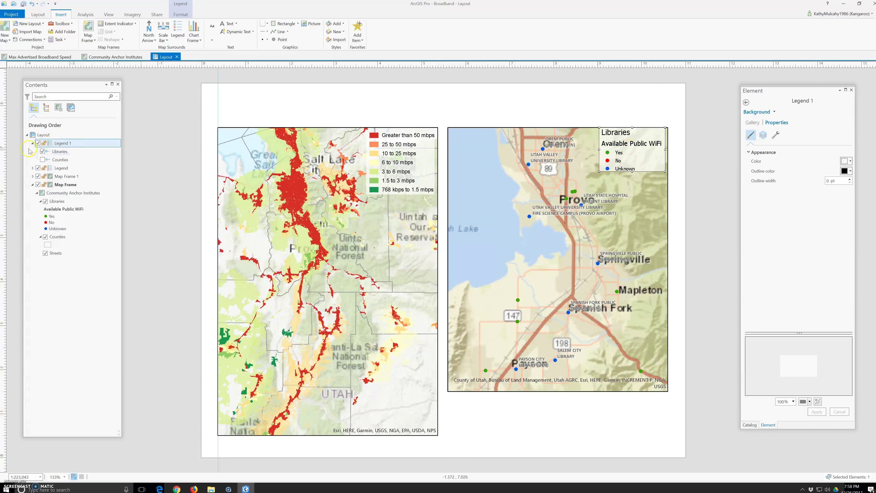
Step: Hide the group layer name and layer name of the Libraries legend item, then shorten the legend and shift it within its map frame
left_click(55, 152)
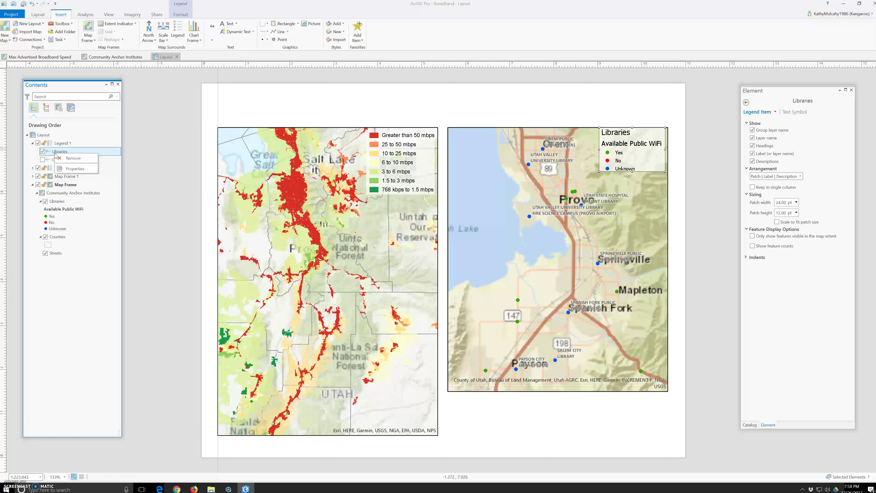
left_click(753, 130)
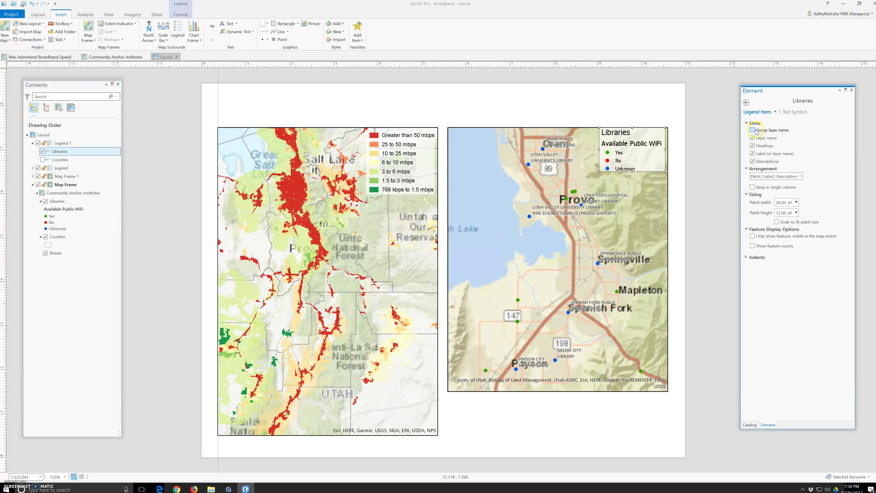
left_click(753, 138)
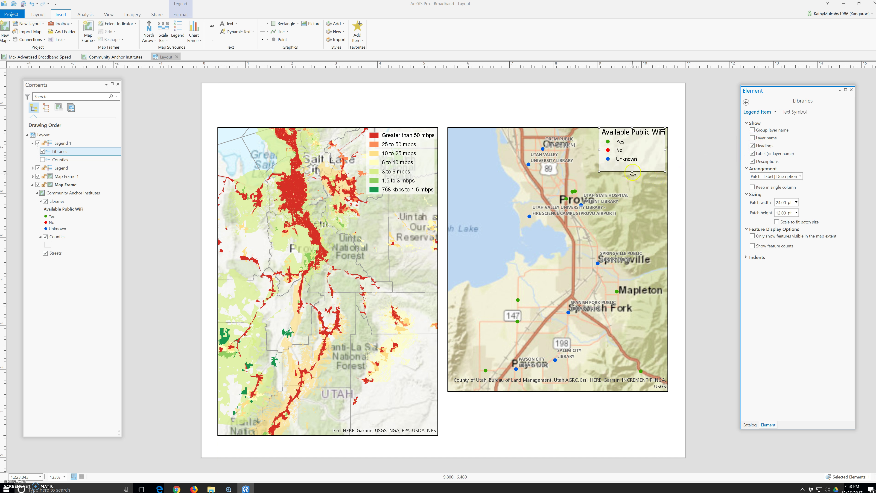
left_click_drag(633, 174, 630, 166)
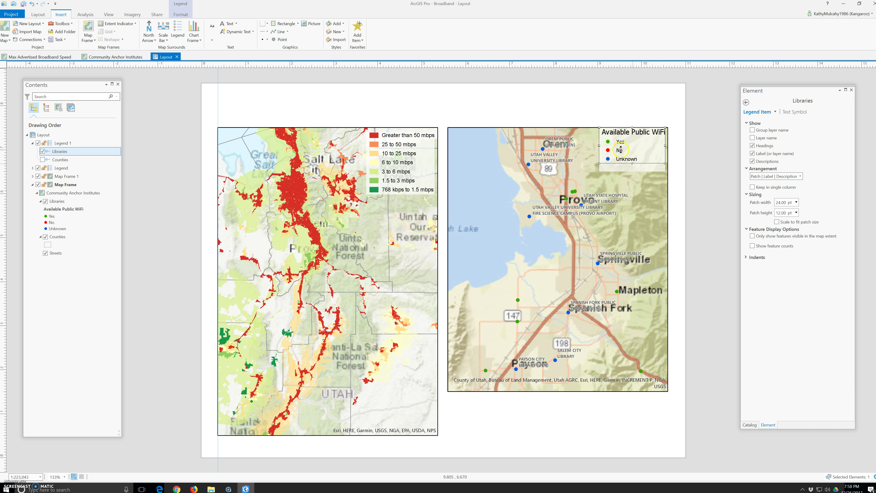
left_click_drag(600, 138, 598, 143)
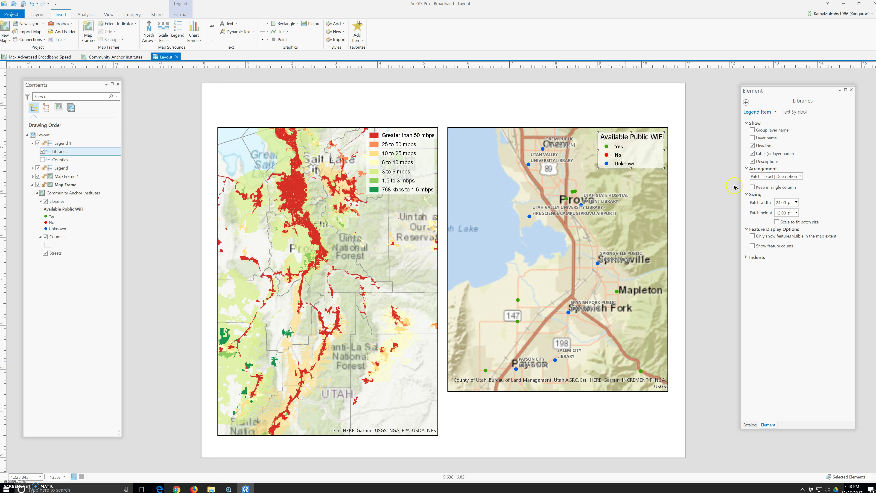
Step: Set the Libraries legend item's patches to 16 pt wide and 10 pt high, and move the legend back to the map frame's upper-right corner
left_click(780, 202)
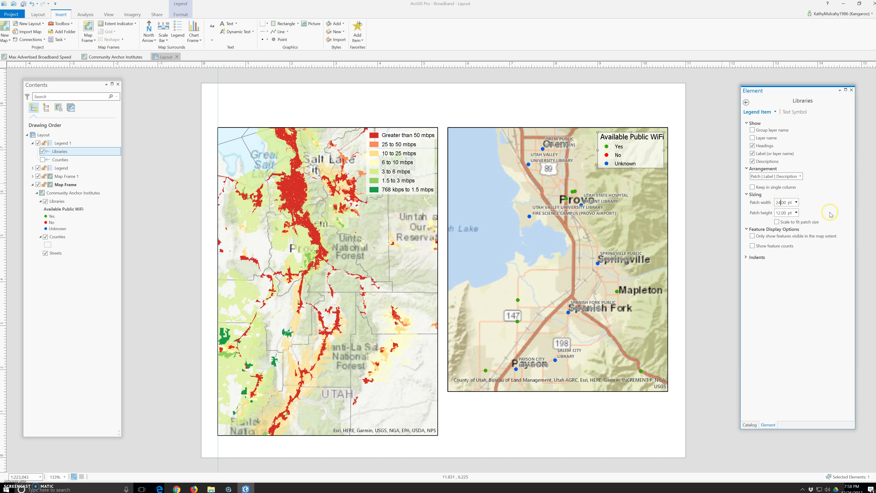
type("16")
left_click(779, 217)
left_click(804, 253)
left_click(613, 140)
left_click_drag(620, 133, 625, 131)
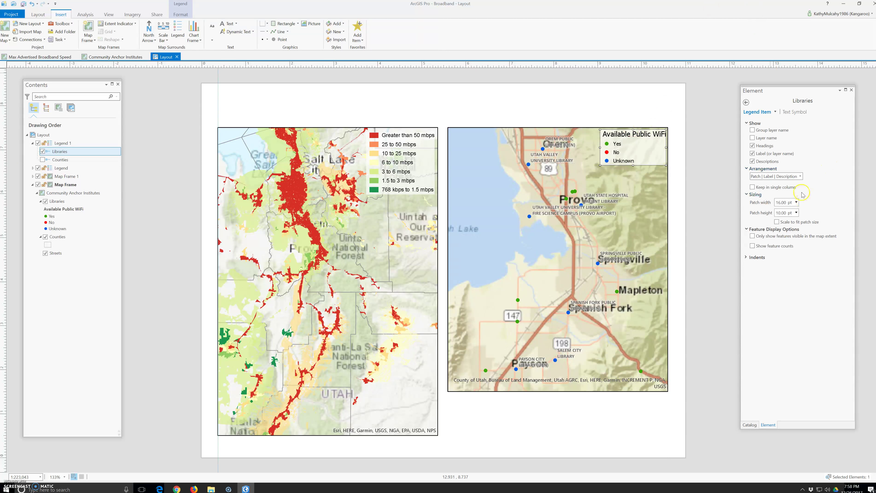
Step: Set the text of the Libraries legend item to Arial with the Bold font style and apply it
left_click(795, 112)
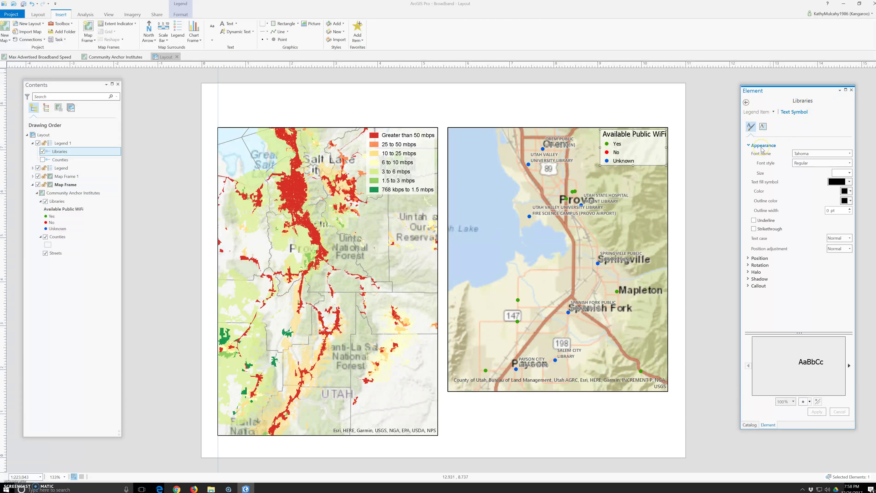
left_click(850, 153)
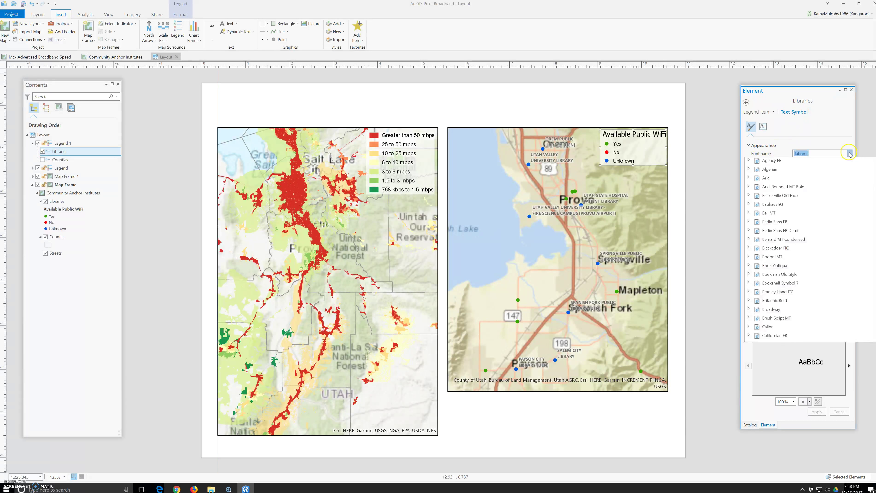
scroll(807, 180, "up", 20)
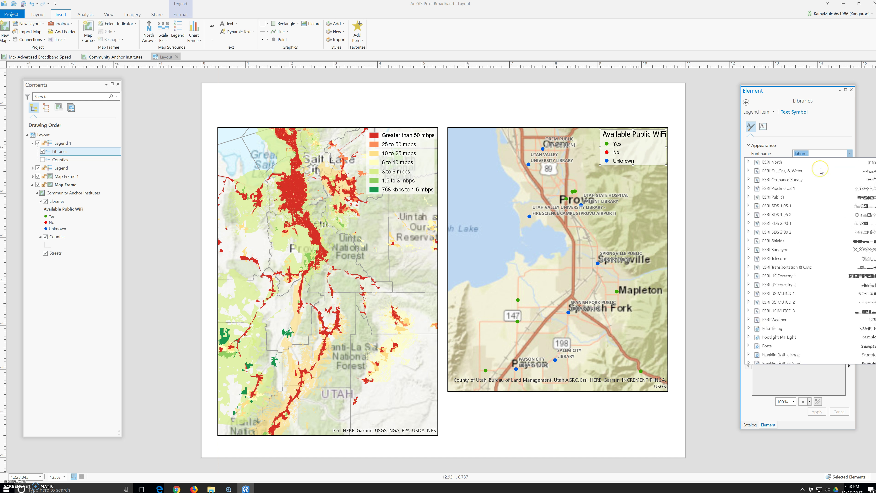
scroll(820, 169, "up", 15)
left_click(808, 172)
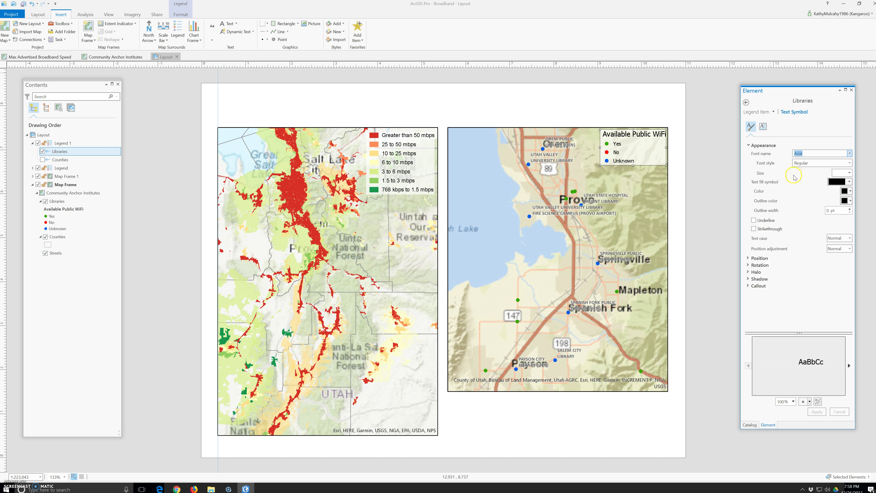
left_click(825, 165)
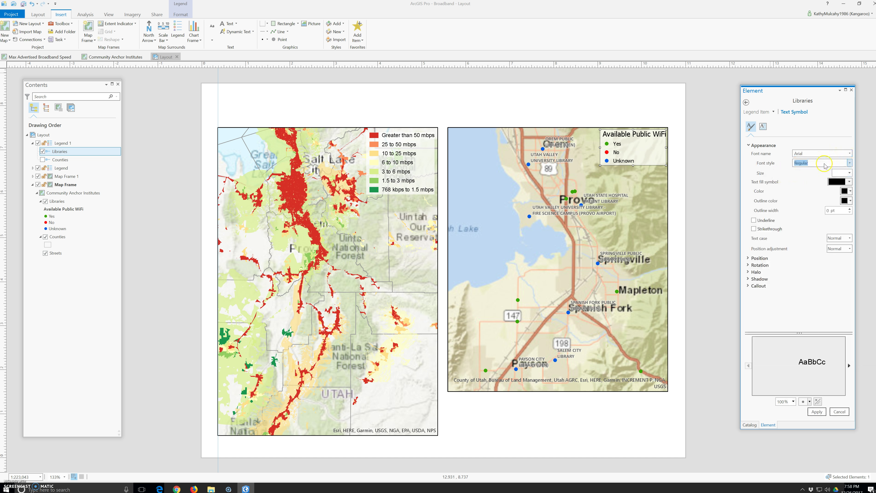
left_click(850, 164)
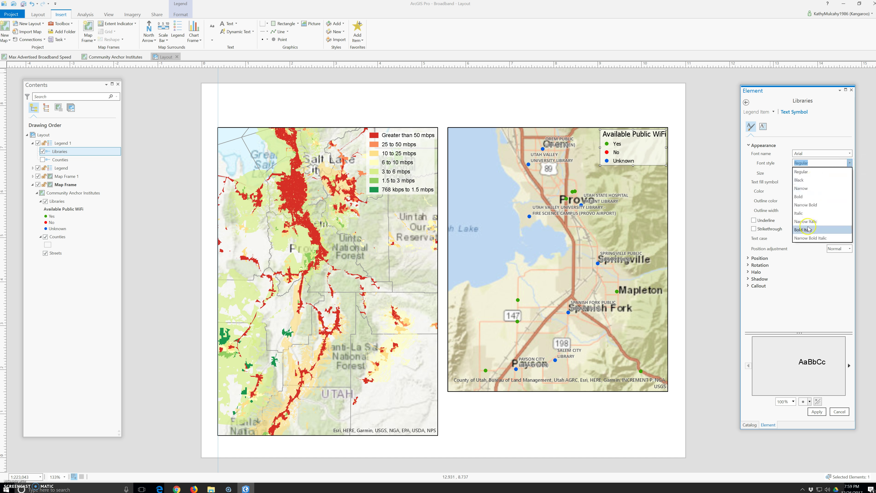
left_click(804, 197)
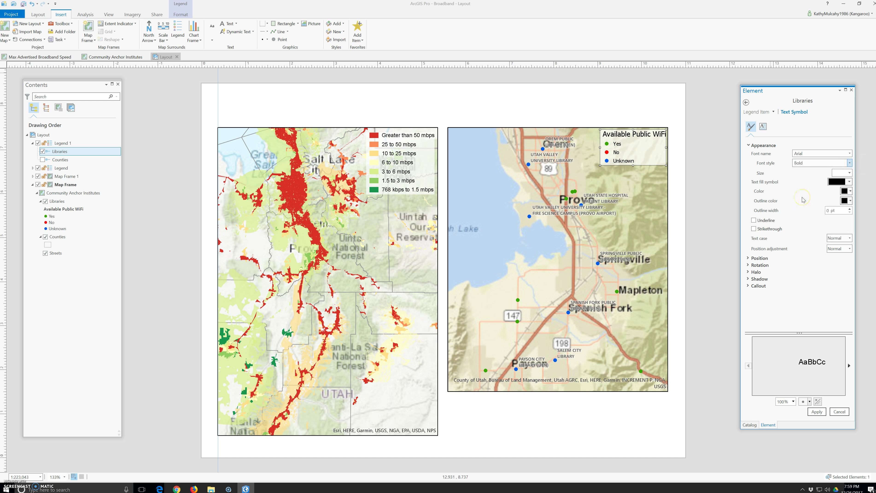
left_click(817, 412)
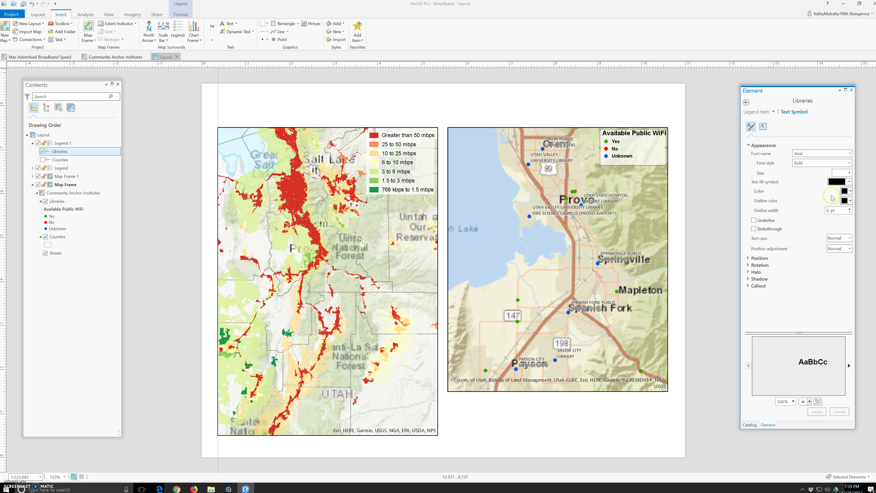
Step: Set the text size of the Libraries legend item to 10 pt and apply it
left_click(848, 174)
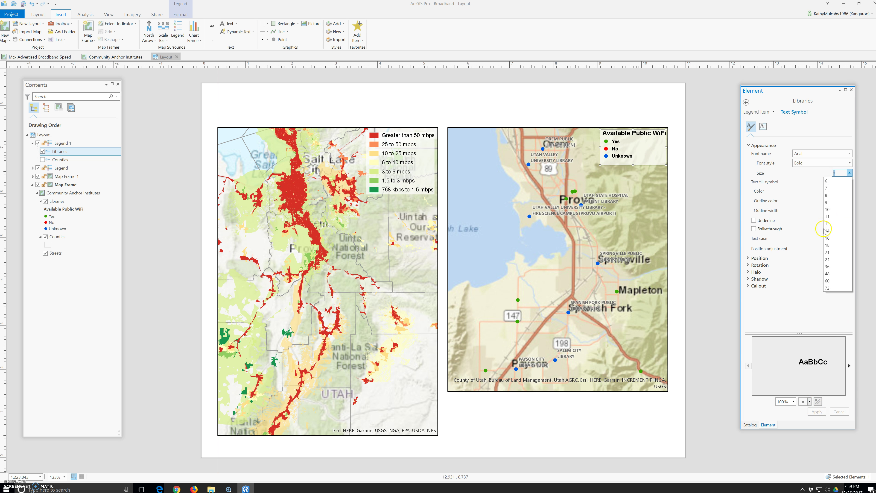
left_click(831, 214)
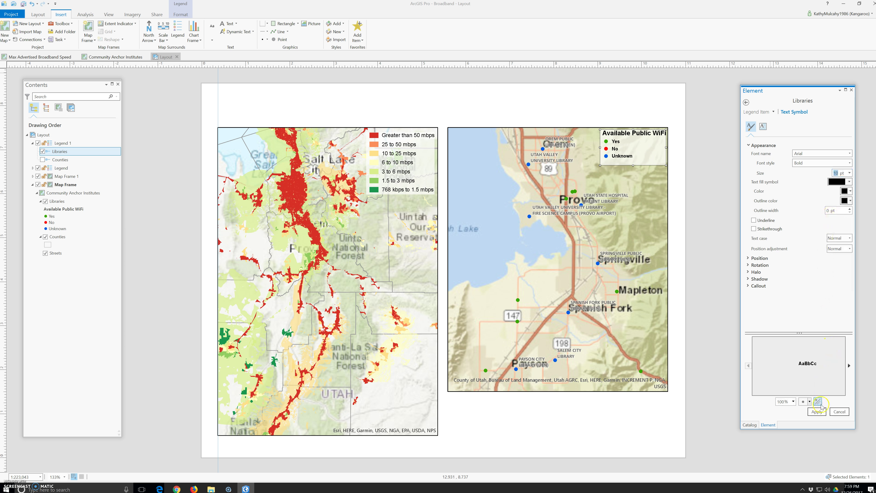
left_click(818, 412)
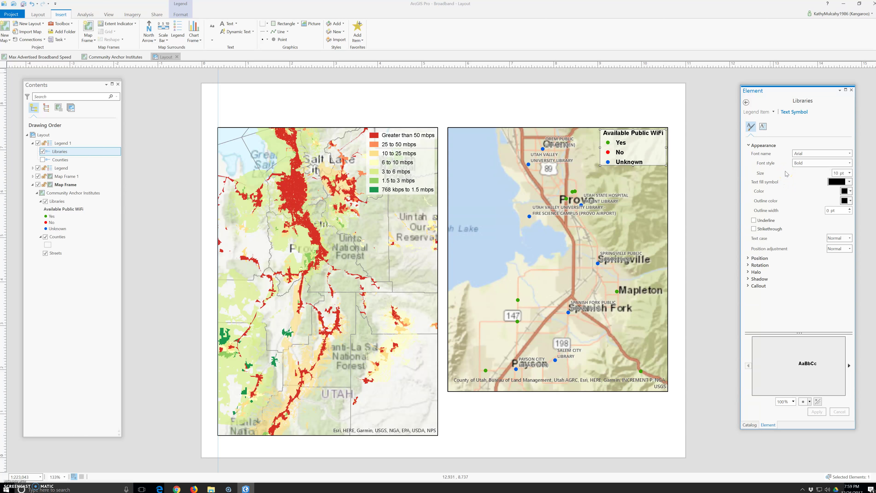
Step: Examine the position, rotation, halo, shadow, formatting, paragraph and internationalization settings of the Libraries legend text
left_click(763, 259)
left_click(759, 303)
left_click(759, 315)
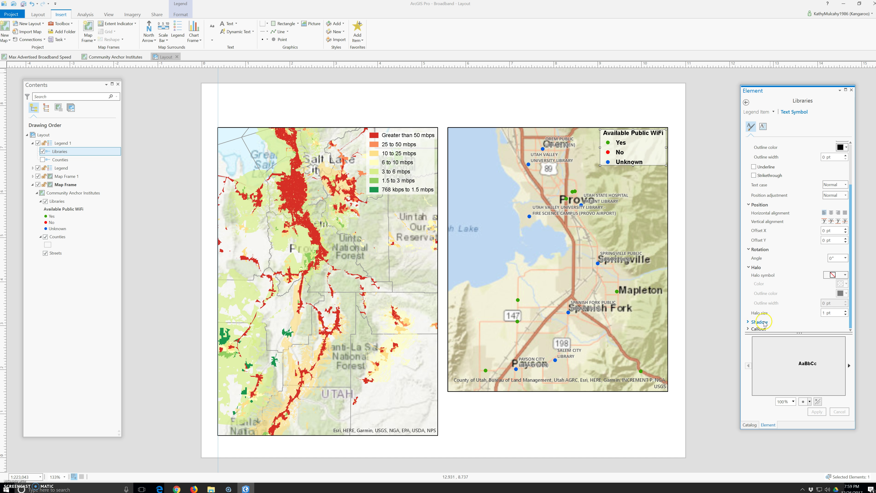
left_click(761, 322)
left_click(760, 329)
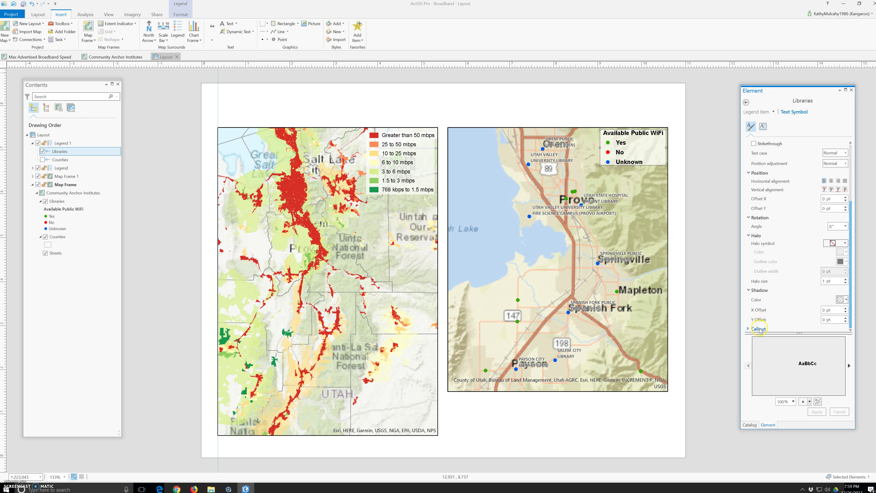
left_click(764, 127)
left_click(764, 151)
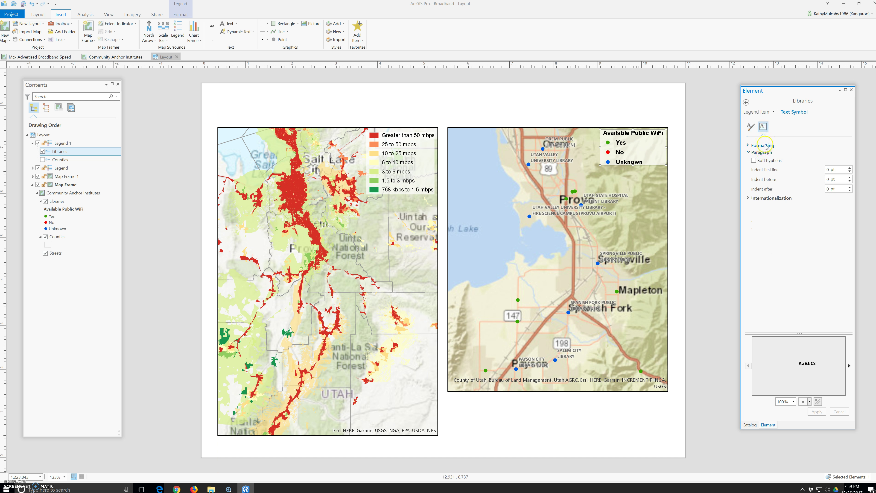
left_click(763, 145)
left_click(782, 248)
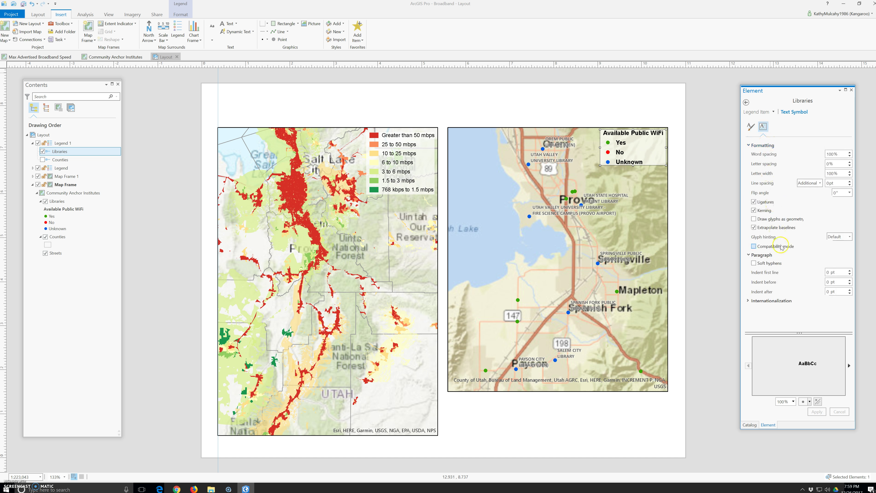
left_click(772, 301)
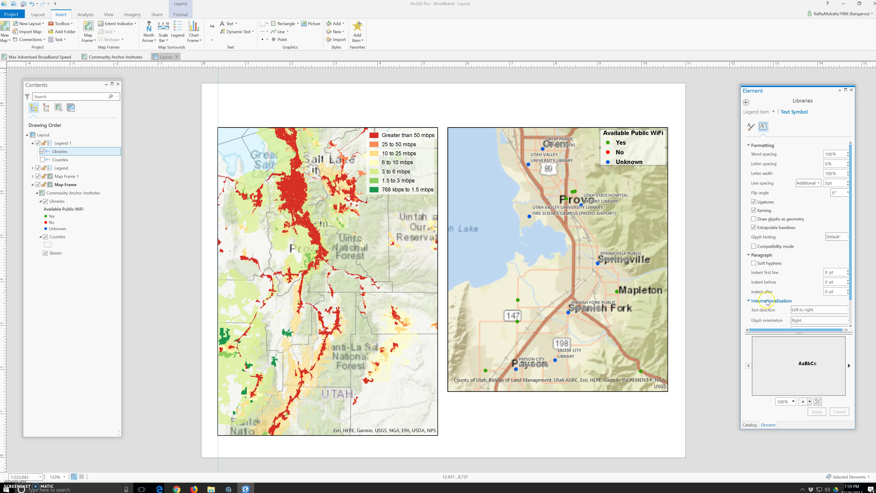
scroll(772, 250, "down", 1)
scroll(771, 250, "up", 1)
left_click(751, 126)
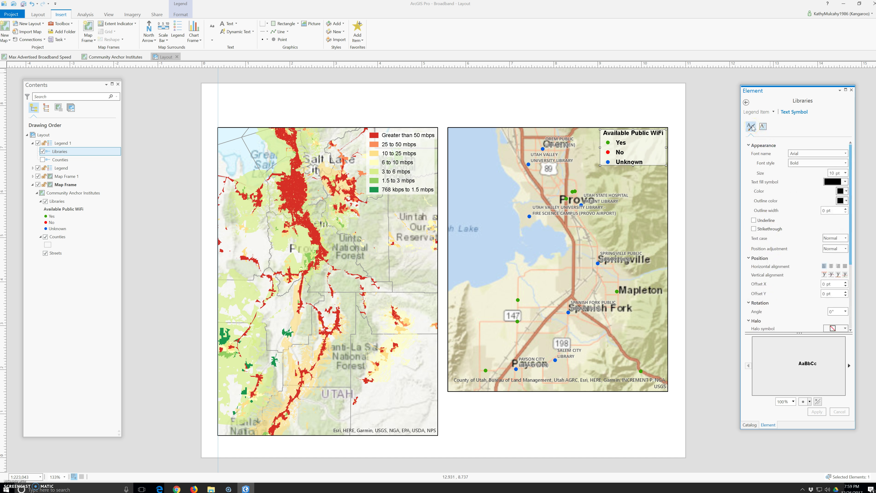
Step: Set the font style of the Libraries legend text to Regular and apply it
left_click(632, 161)
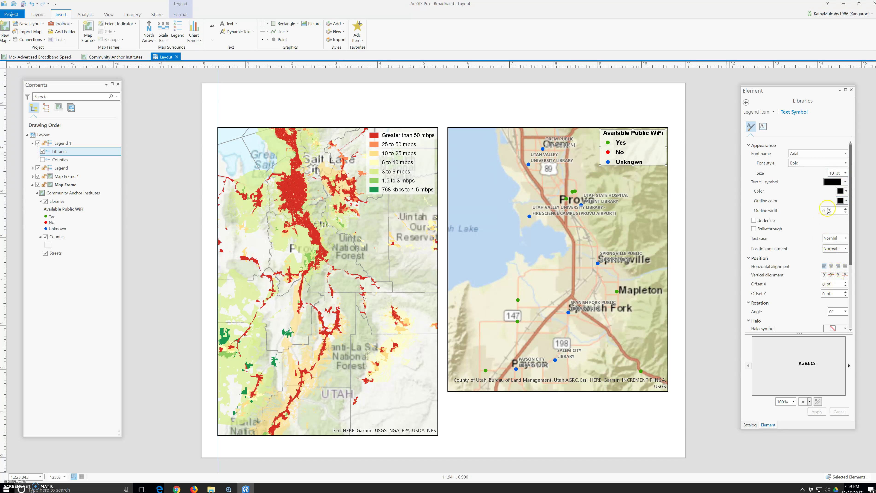
left_click(840, 164)
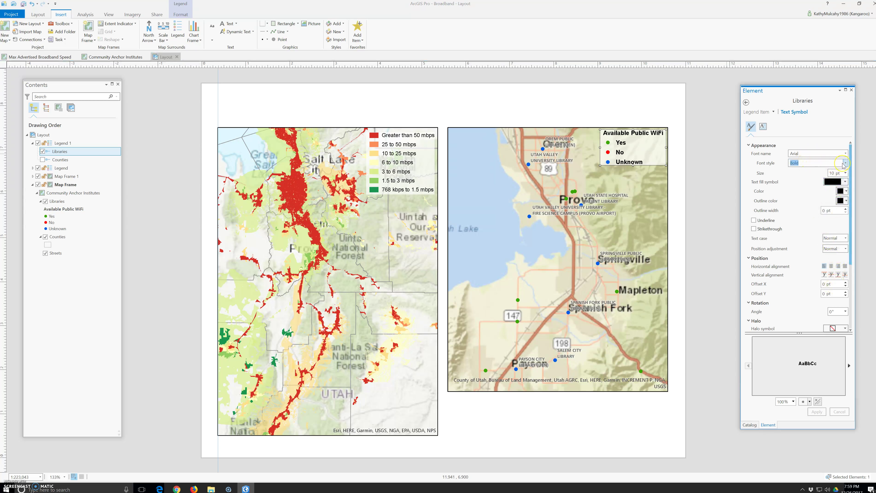
left_click(844, 165)
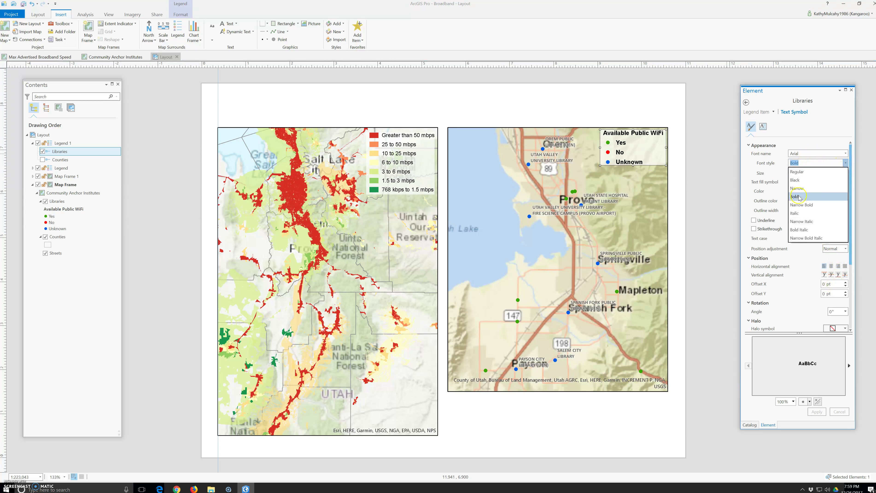
left_click(803, 172)
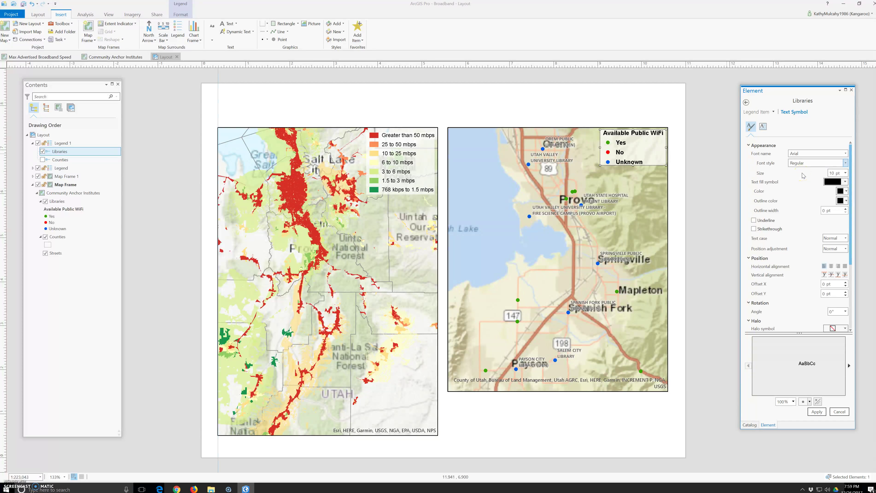
left_click(817, 412)
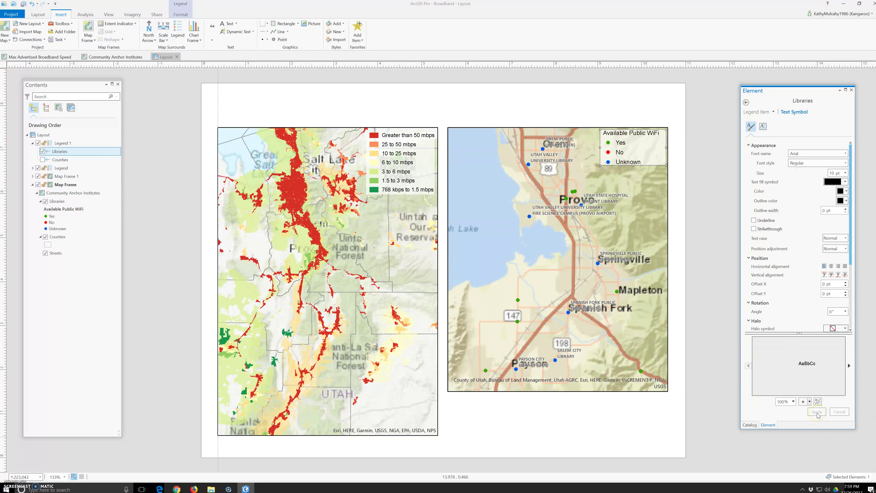
Step: Set the text size of the Libraries legend item to 9 pt, without underlining, and apply it
left_click(815, 411)
left_click(754, 221)
left_click(754, 220)
double_click(833, 173)
left_click(823, 413)
Step: Close the Catalog pane and open the text appearance settings of the Libraries legend item
right_click(751, 424)
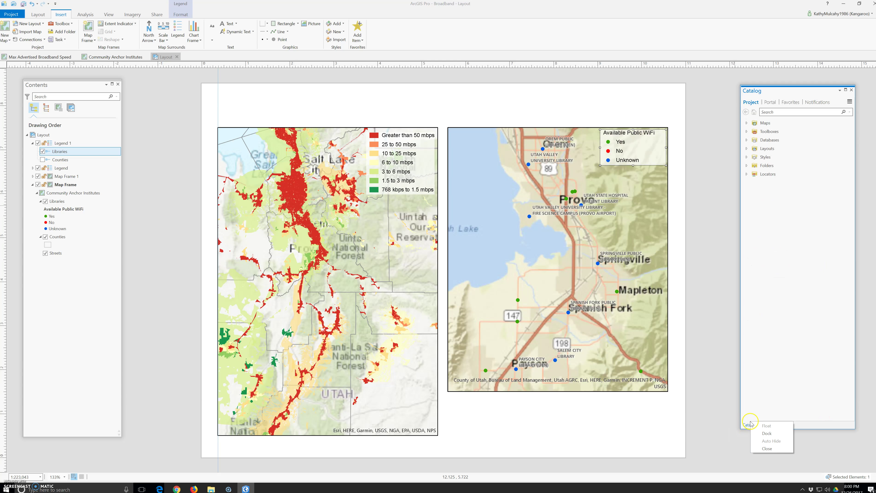
left_click(767, 449)
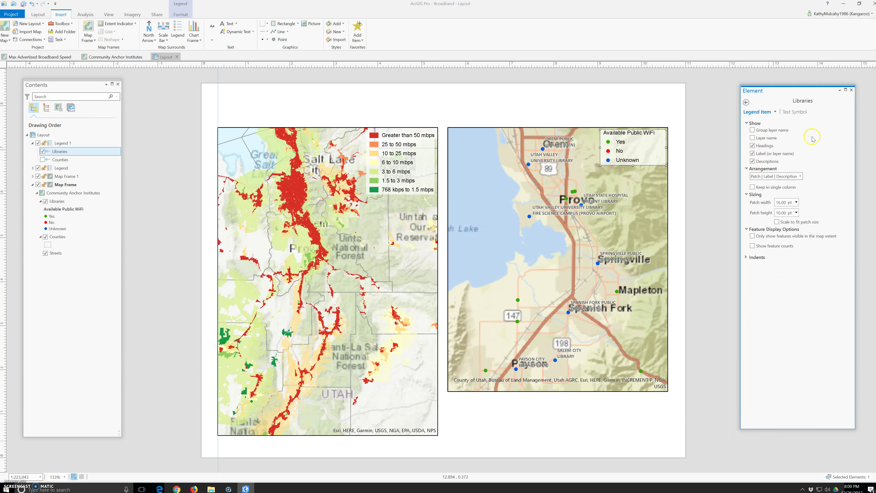
left_click(753, 146)
left_click(794, 112)
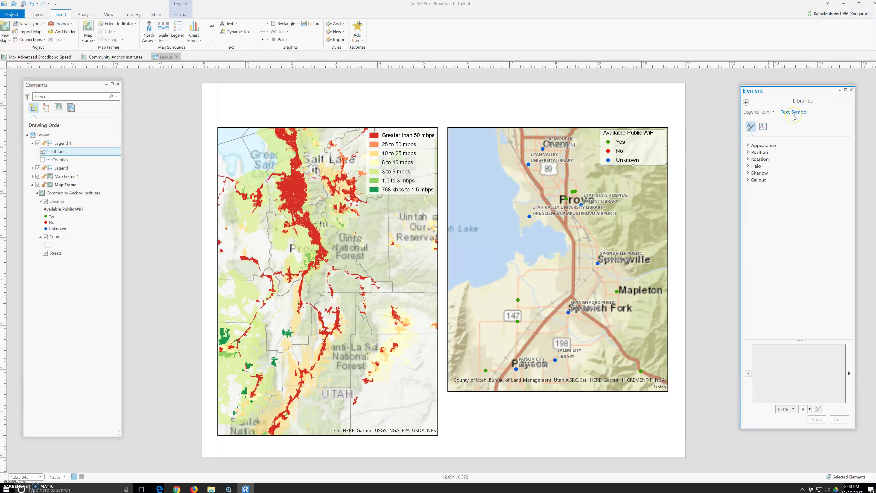
left_click(762, 147)
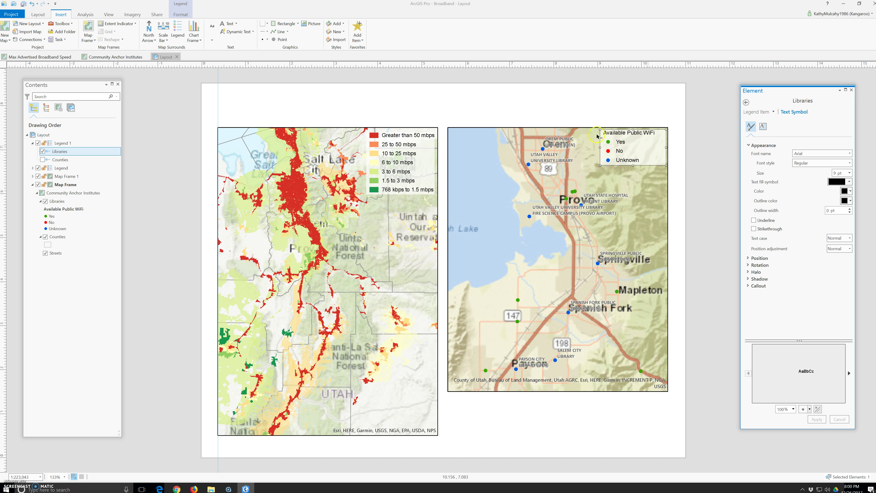
Step: Convert the libraries legend in the community anchor institutes map frame to graphics
right_click(623, 141)
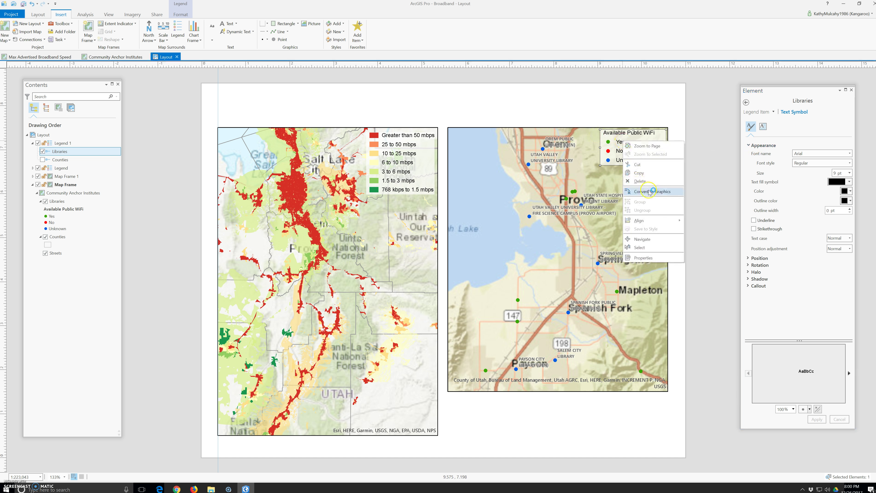
left_click(641, 181)
left_click(640, 143)
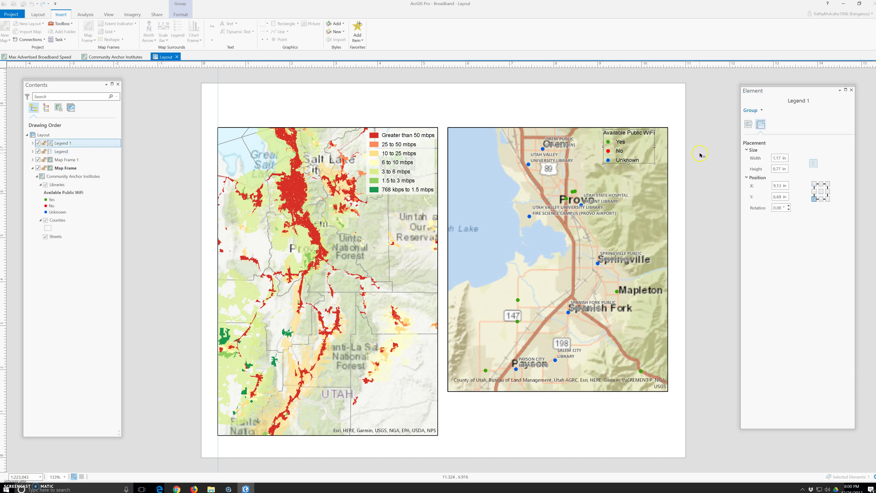
Step: Ungroup the converted libraries legend graphics in the community anchor institutes map frame and clear the selection
right_click(641, 142)
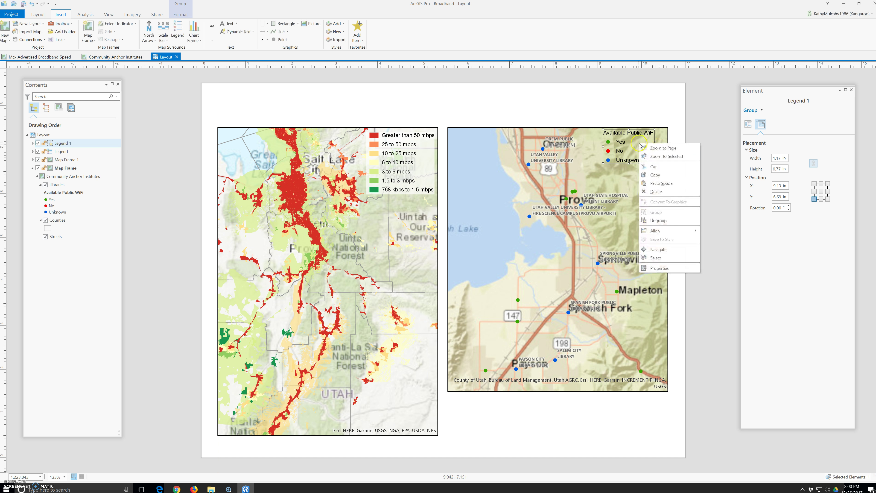
left_click(664, 221)
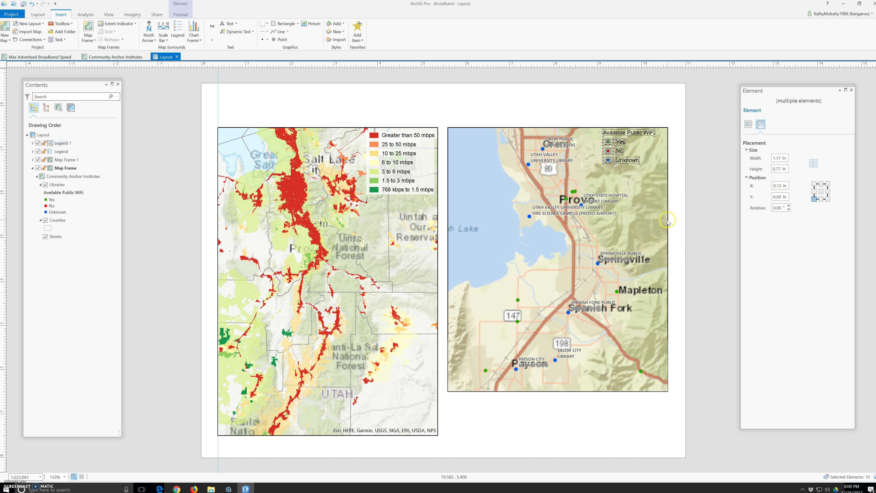
left_click(705, 134)
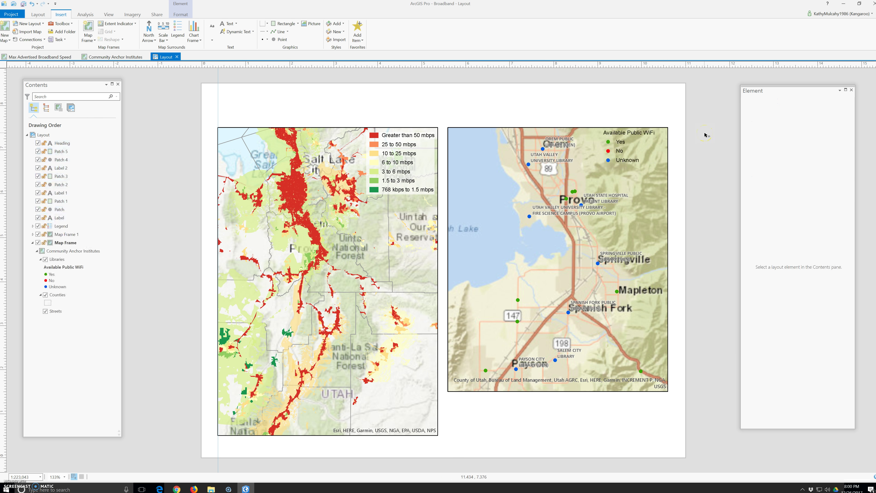
Step: Set the "Available Public WiFi" heading text to Bold at 10 pt and apply it
left_click(631, 132)
double_click(634, 132)
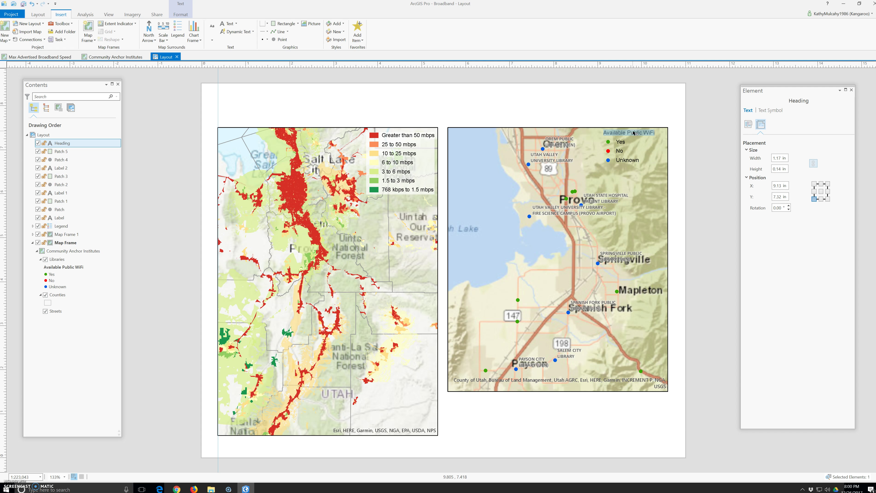
left_click(617, 132)
left_click_drag(603, 132, 656, 135)
left_click(771, 110)
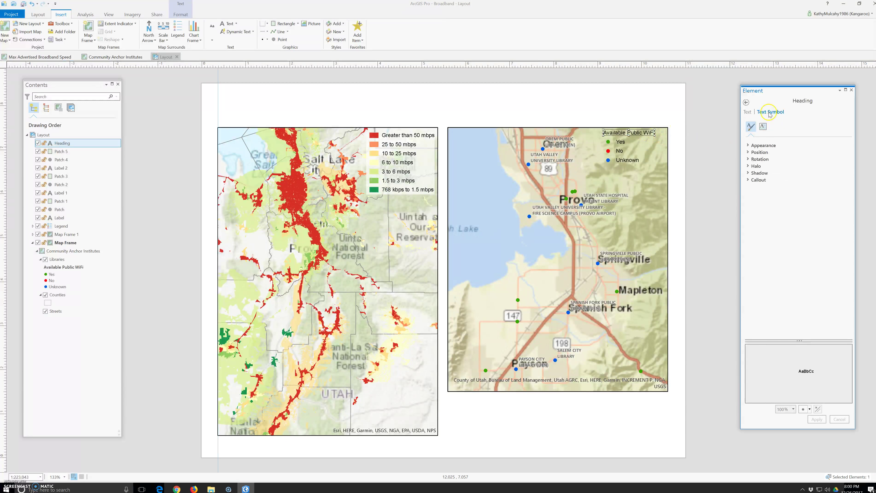
left_click(762, 147)
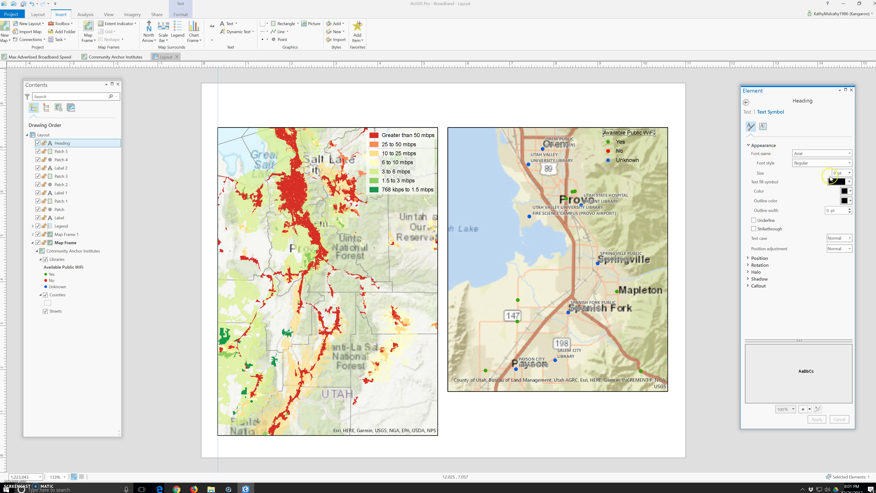
left_click_drag(838, 174, 830, 175)
left_click(804, 163)
left_click(850, 164)
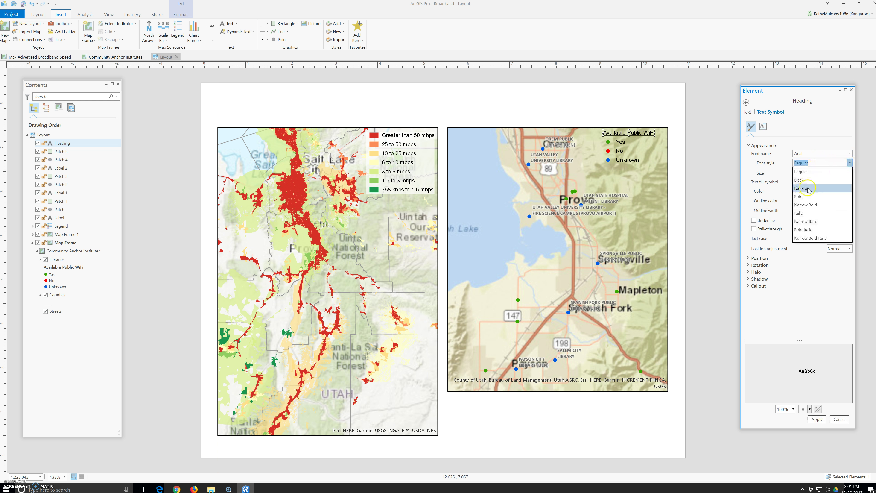
left_click(803, 196)
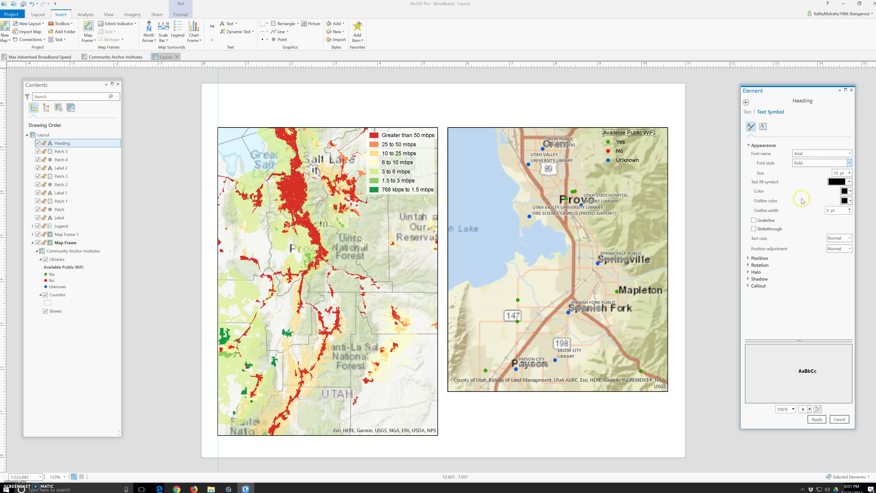
left_click(817, 419)
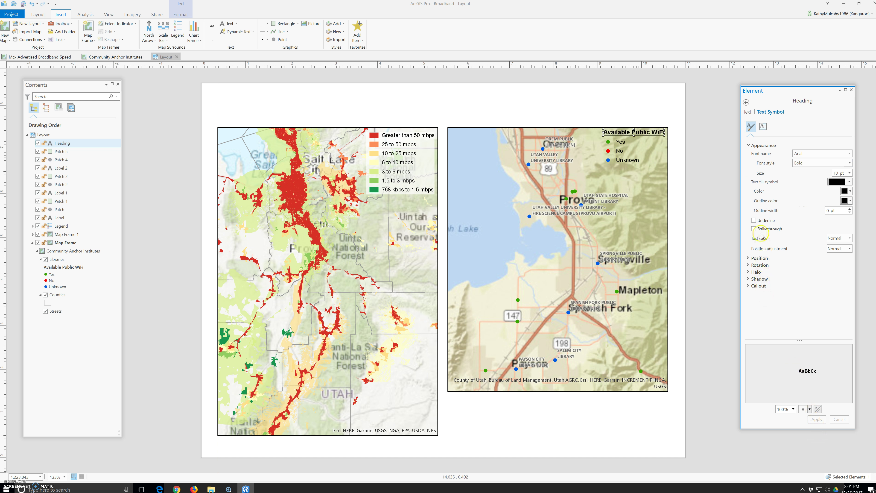
Step: Group the "Available Public WiFi" heading with the Yes, No and Unknown labels and their point symbols
left_click(722, 165)
left_click(623, 161)
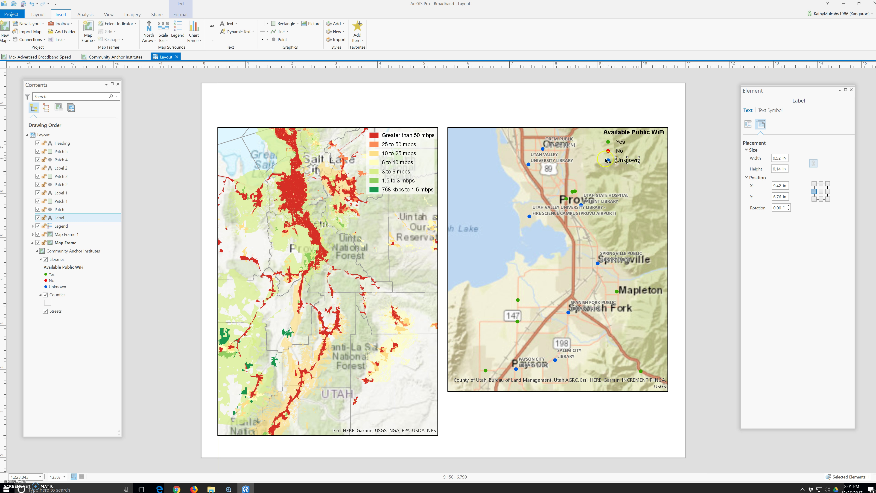
left_click(609, 162, "shift")
left_click(620, 151, "shift")
left_click(608, 151, "shift")
left_click(608, 143, "shift")
left_click(620, 142, "shift")
left_click(627, 133, "shift")
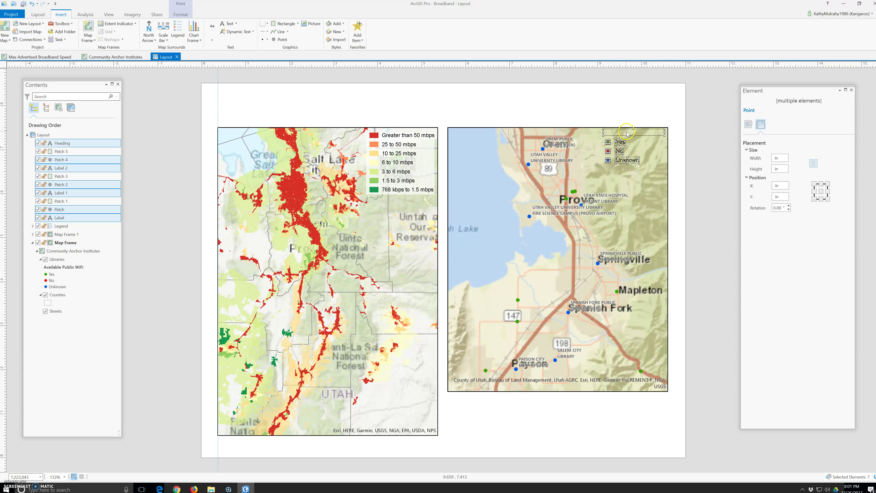
right_click(627, 133)
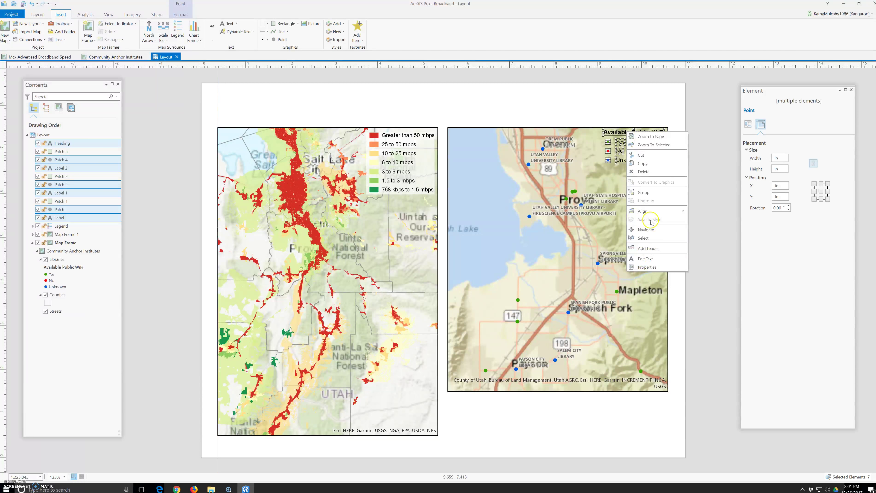
left_click(644, 192)
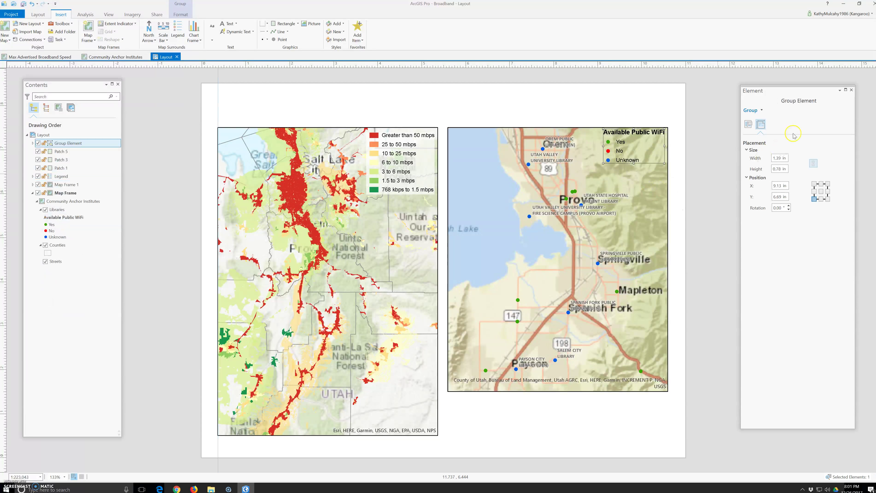
Step: Set the background color of the grouped WiFi legend to partly transparent white
left_click(761, 110)
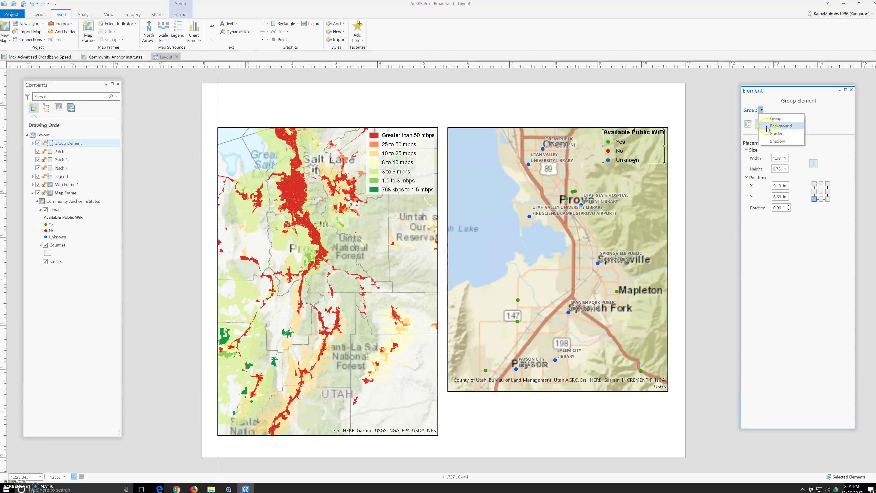
left_click(767, 127)
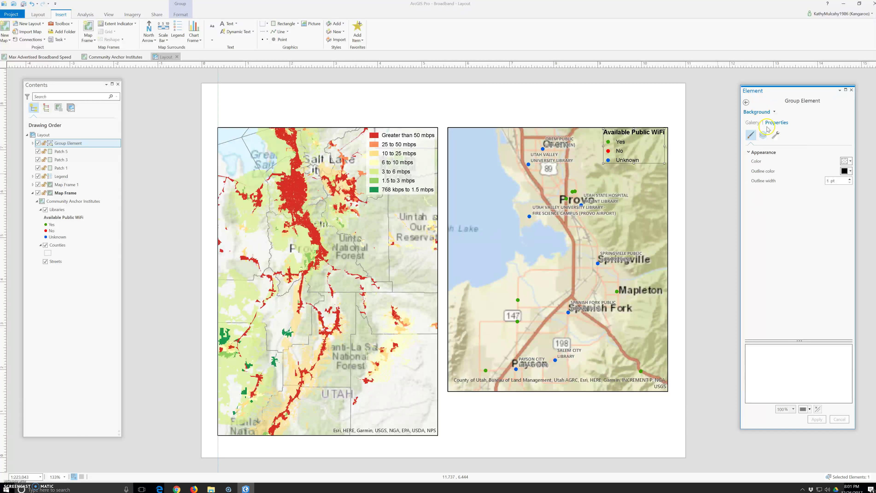
left_click(851, 162)
left_click(809, 258)
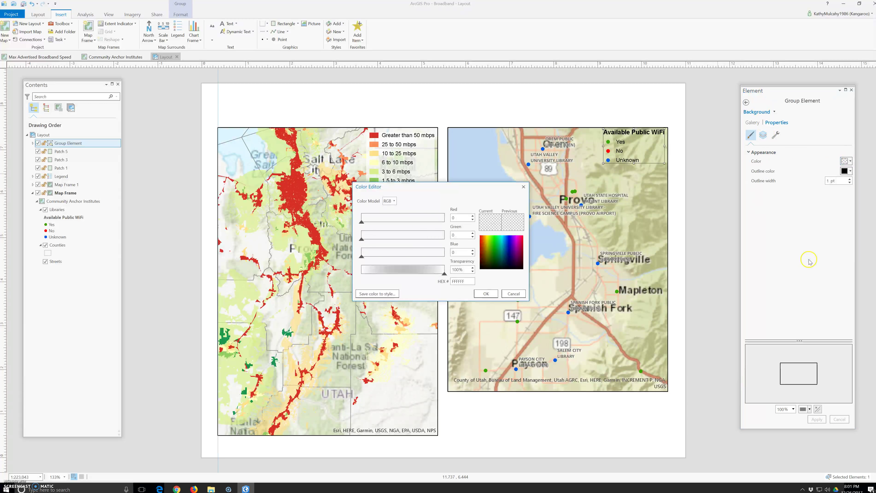
double_click(463, 270)
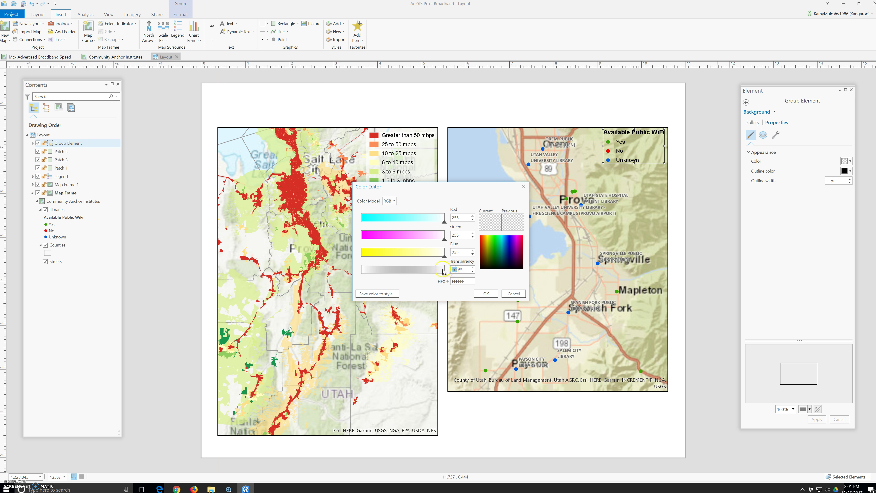
left_click(486, 293)
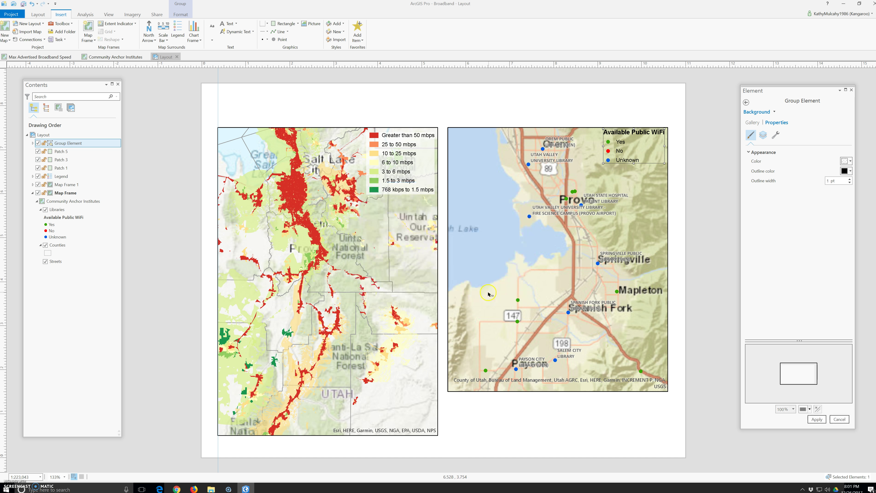
Step: Set the background outline width of the WiFi legend group to 0 pt and apply the background
left_click(822, 180)
type("0")
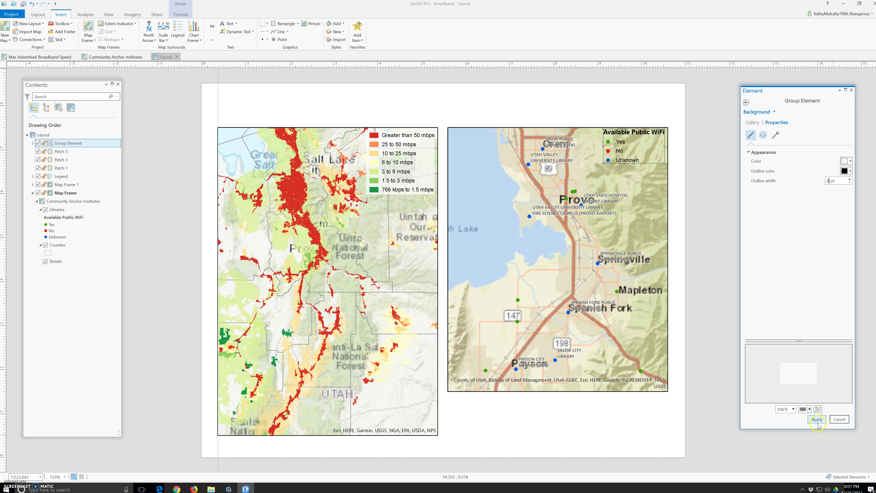
left_click(819, 423)
left_click(702, 205)
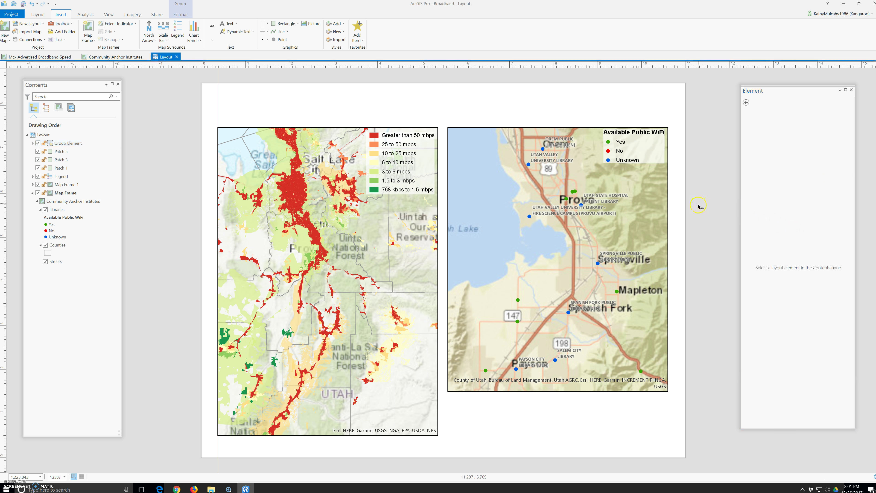
Step: Move the WiFi legend group slightly down inside its map frame, to a Y position of about 6.65 in
left_click(635, 151)
left_click_drag(635, 151, 635, 156)
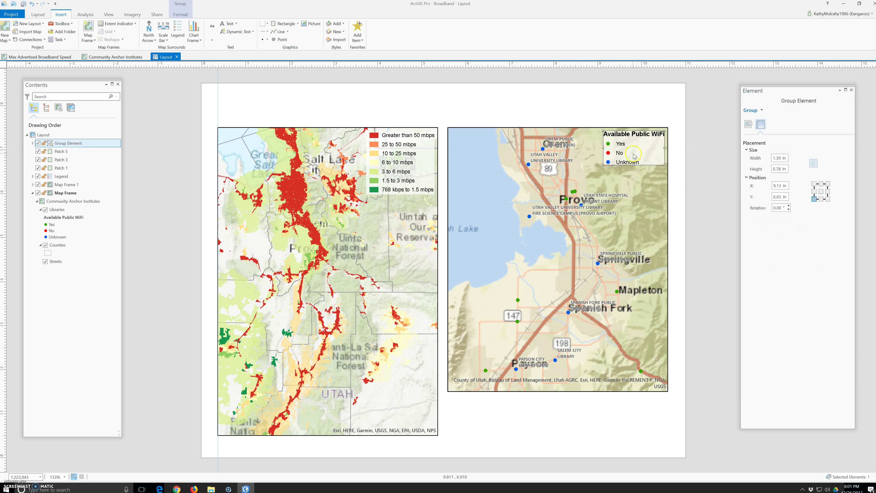
left_click(707, 141)
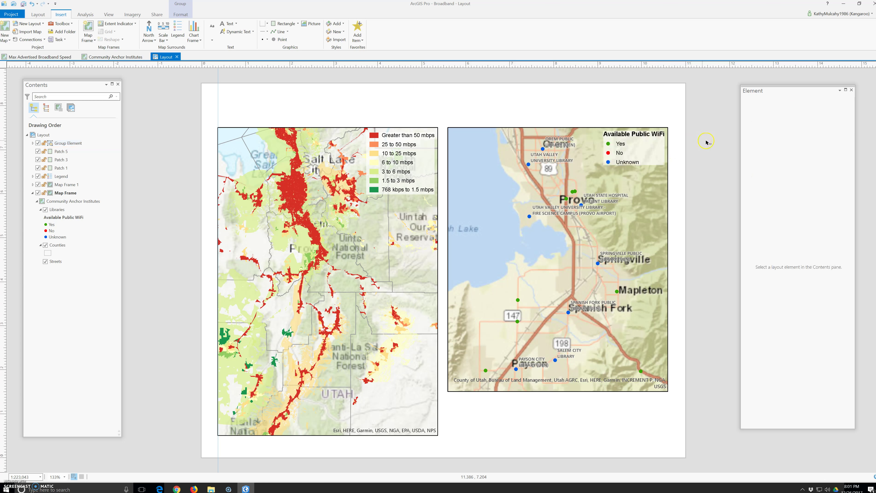
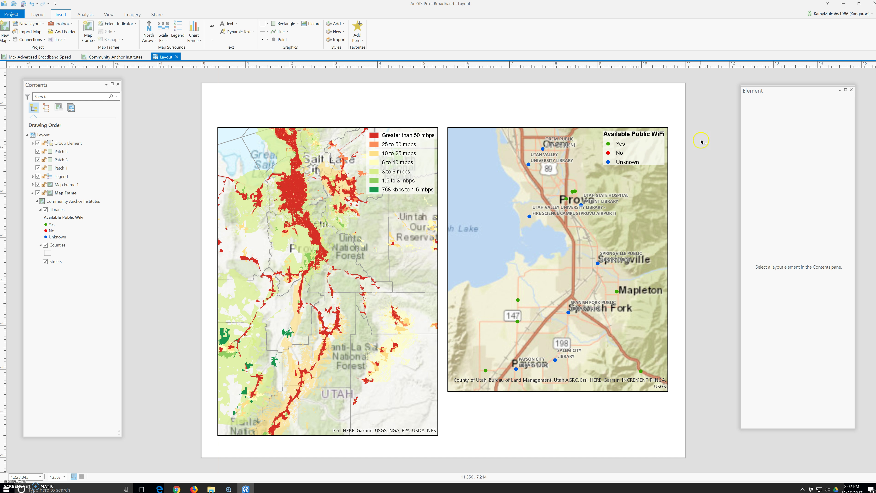
Step: Insert an Imperial Scale Line 3 scale bar for Map Frame 1, the Max Advertised Broadband Speed map
left_click(33, 184)
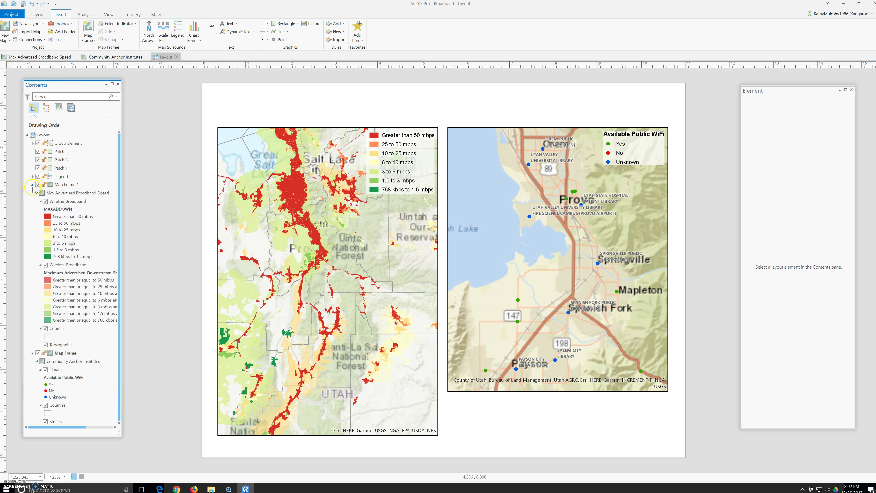
left_click(66, 185)
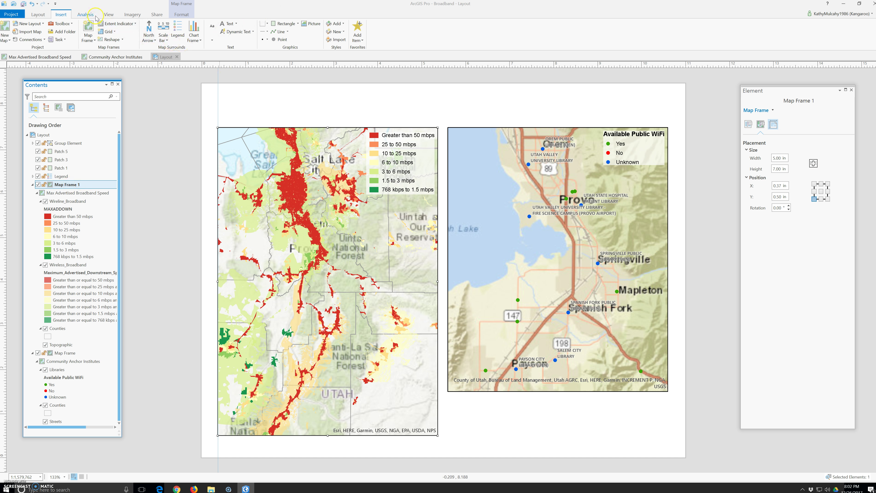
left_click(59, 15)
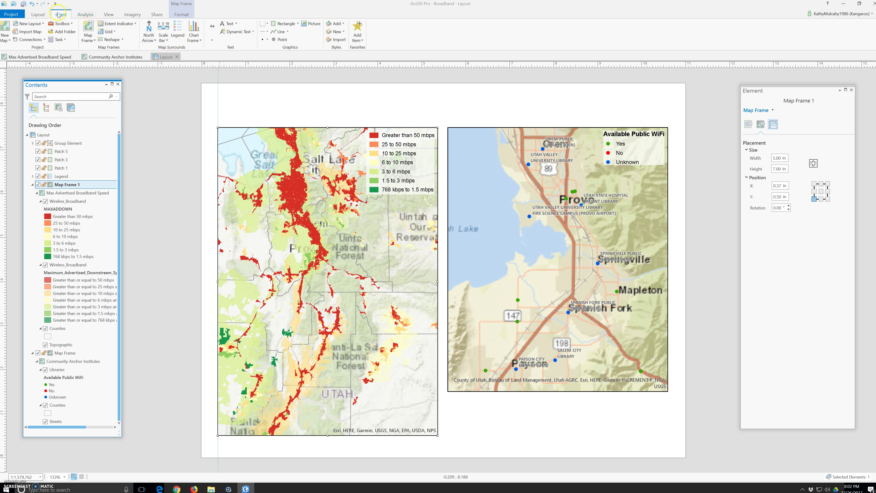
left_click(163, 40)
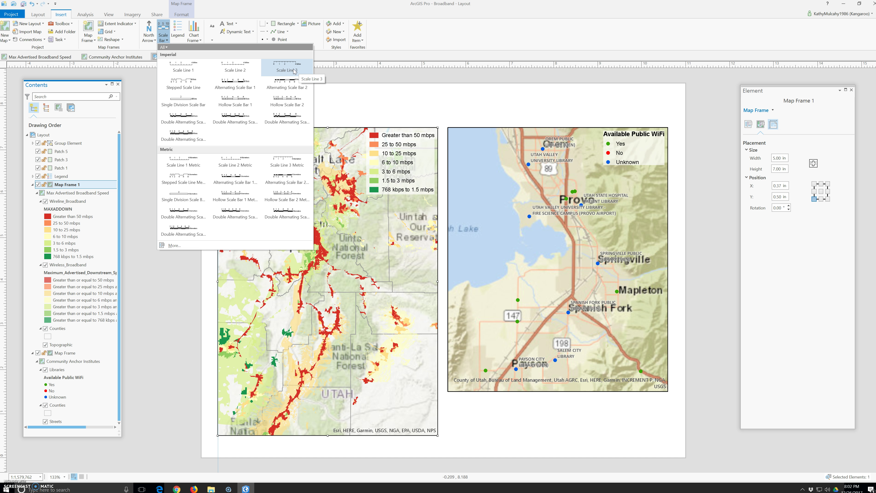
left_click(167, 60)
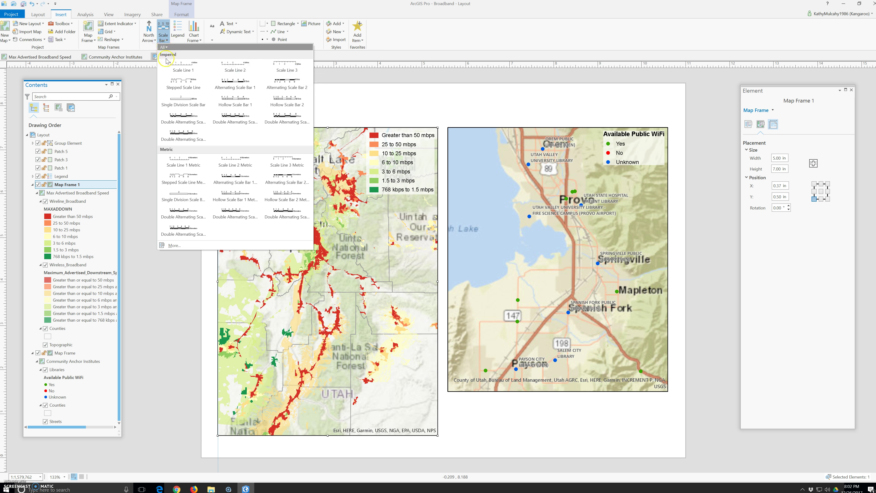
left_click(282, 72)
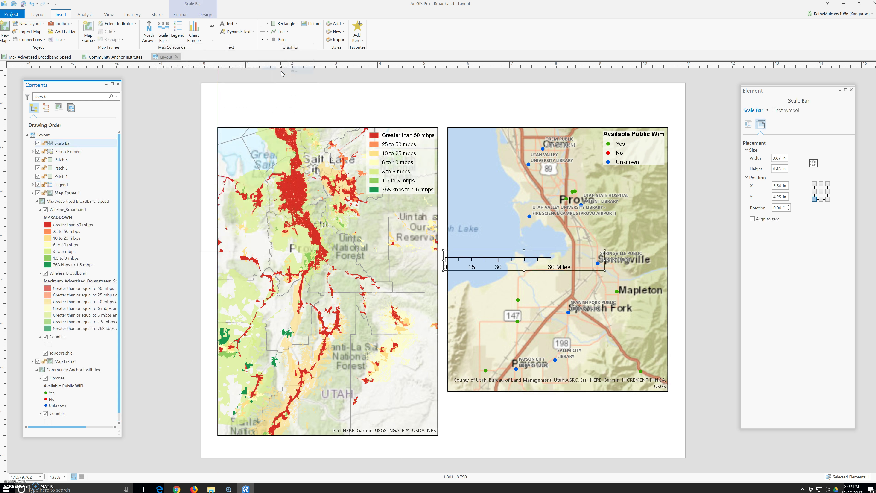
Step: Shrink the new scale bar to about 2.00 in wide and 0.21 in high
left_click(321, 207)
left_click(493, 251)
left_click(605, 271)
left_click_drag(604, 270, 534, 260)
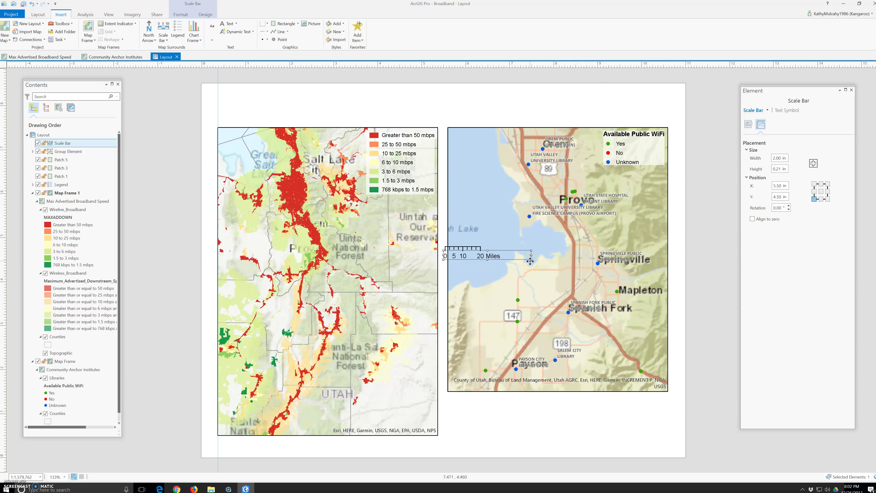
Step: Move the scale bar into the lower-left corner of the broadband speed map, at about X 0.45 in and Y 0.65 in
left_click(463, 255)
left_click_drag(463, 255, 241, 422)
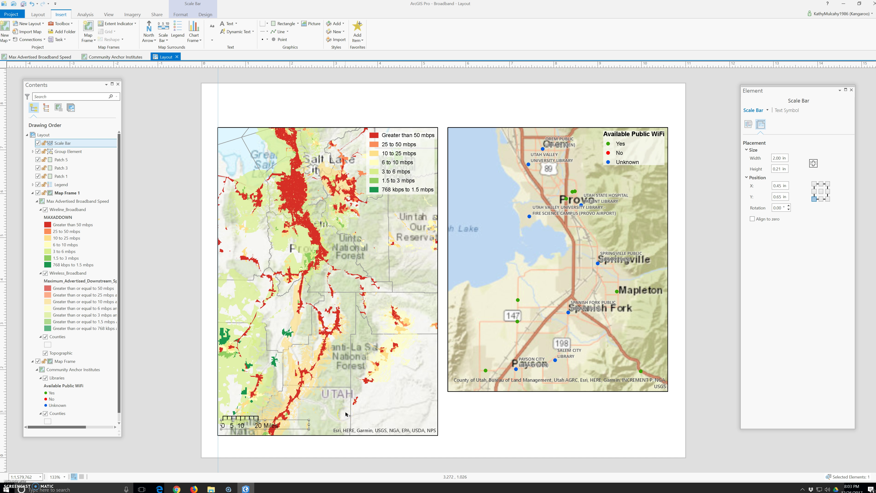
left_click(311, 450)
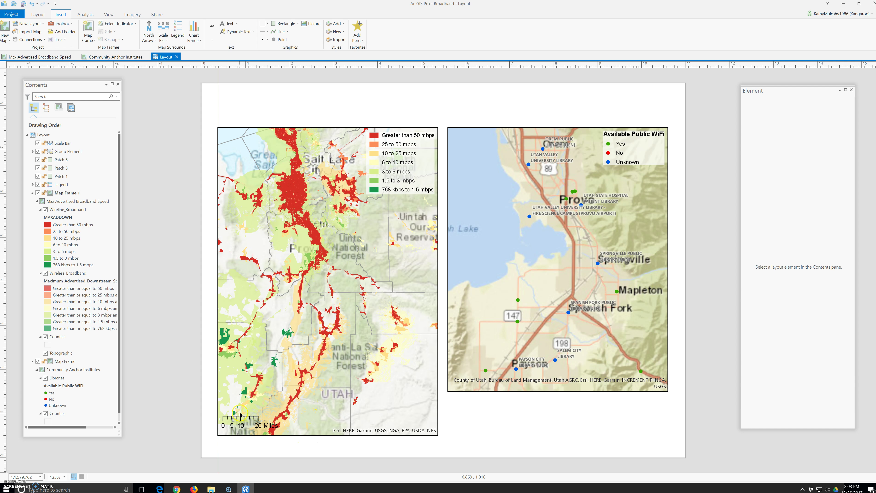
Step: Select the scale bar on the broadband speed map and open its formatting options
left_click(248, 421)
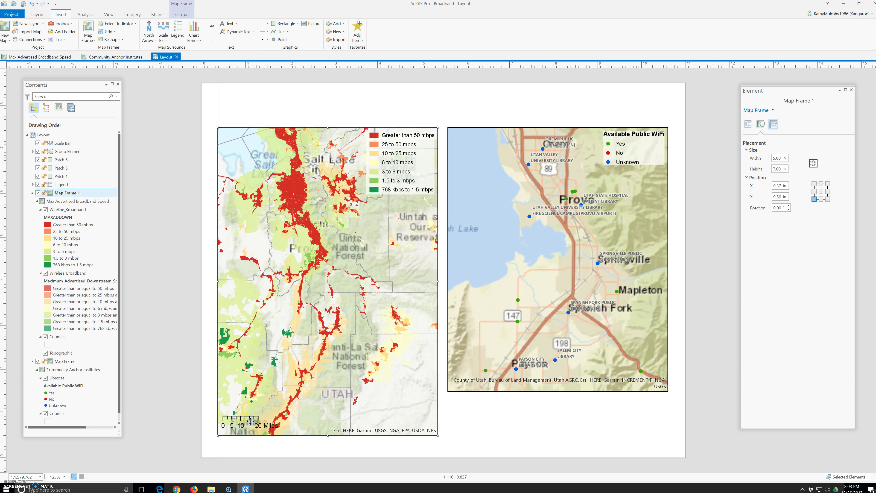
left_click(182, 15)
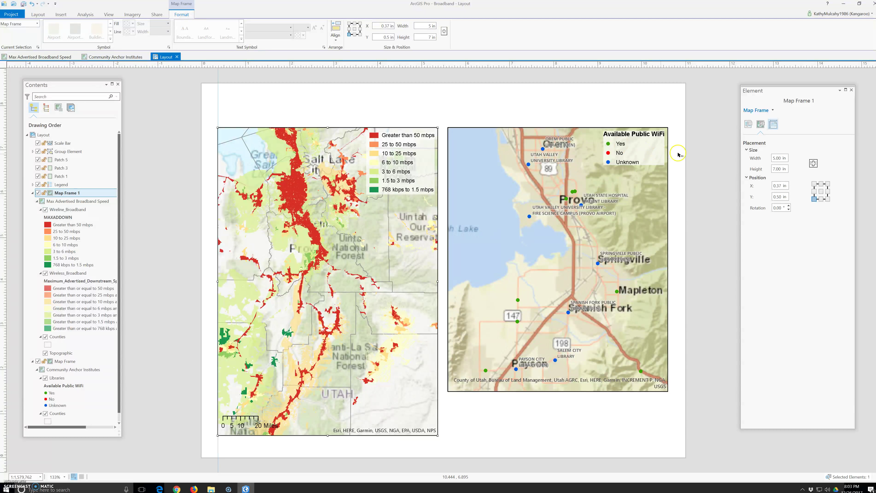
left_click(744, 156)
left_click(260, 418)
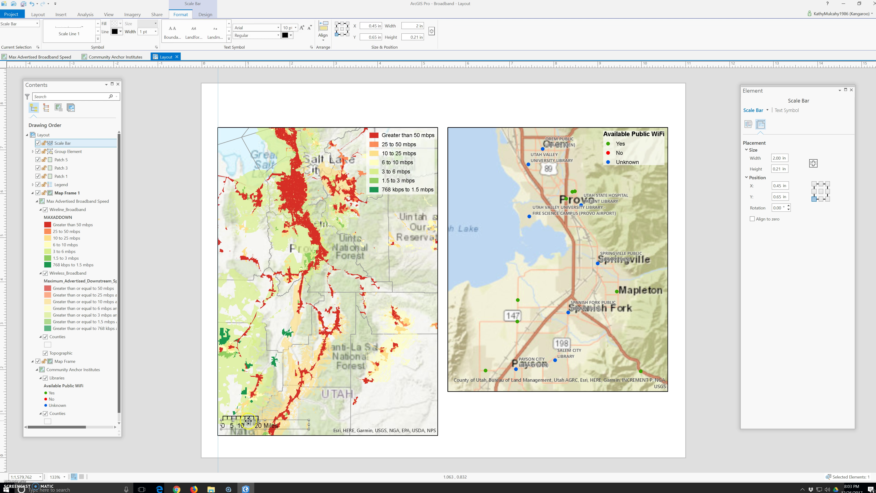
Step: Set the text size of the broadband speed map's scale bar to 8 pt
right_click(249, 420)
left_click(261, 418)
left_click(787, 112)
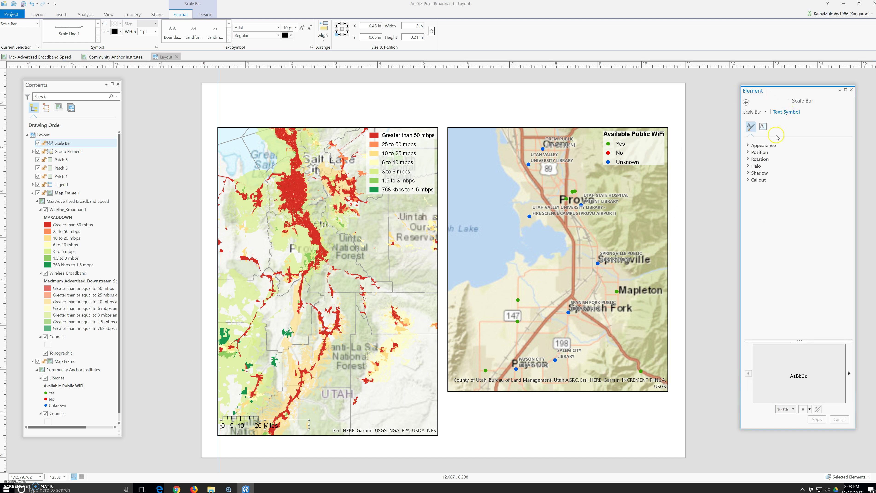
left_click(767, 146)
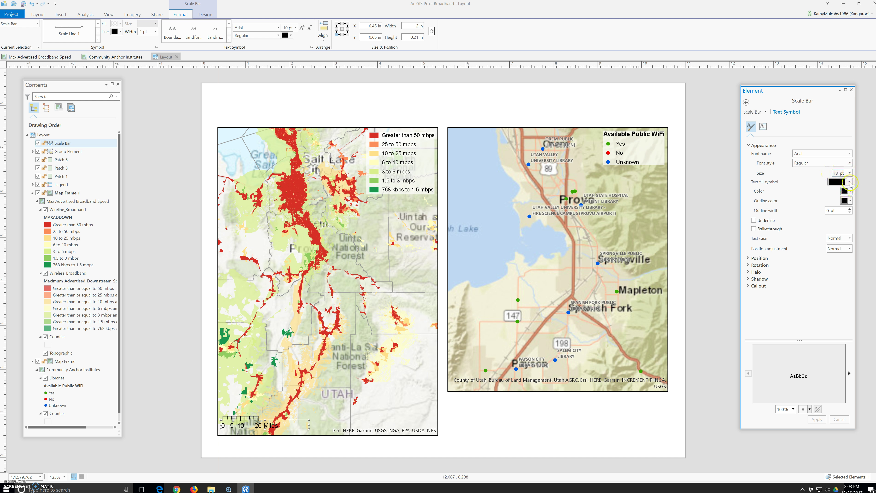
double_click(832, 174)
type("8")
left_click(817, 419)
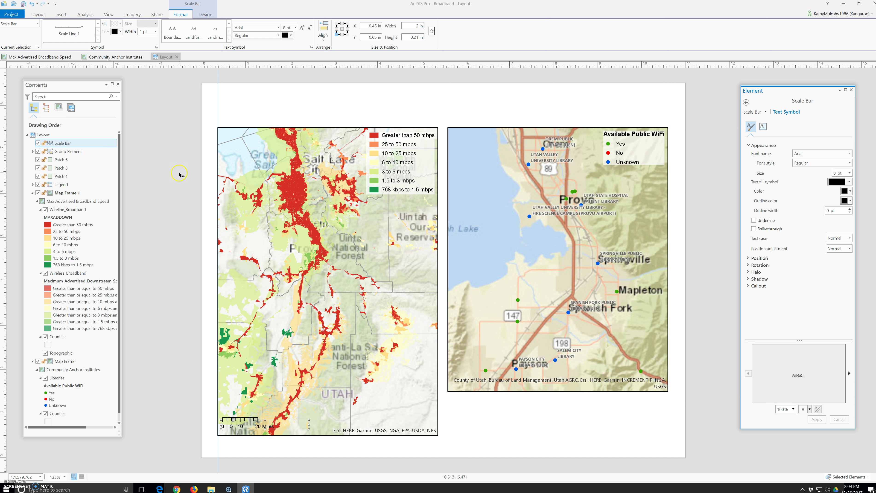
Step: Set the scale bar's number of divisions to 1
left_click(205, 15)
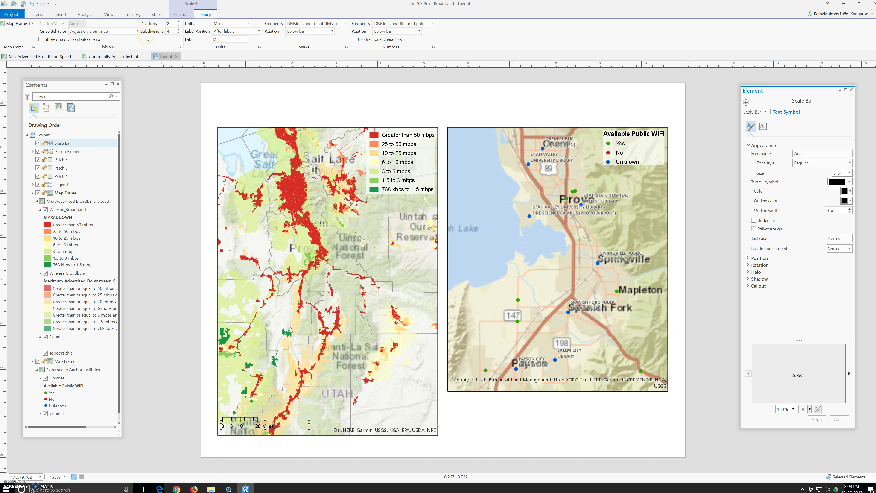
double_click(166, 23)
type("1")
key("Return")
Step: Try to abbreviate the scale bar's units by entering Mil as the unit name
left_click(224, 24)
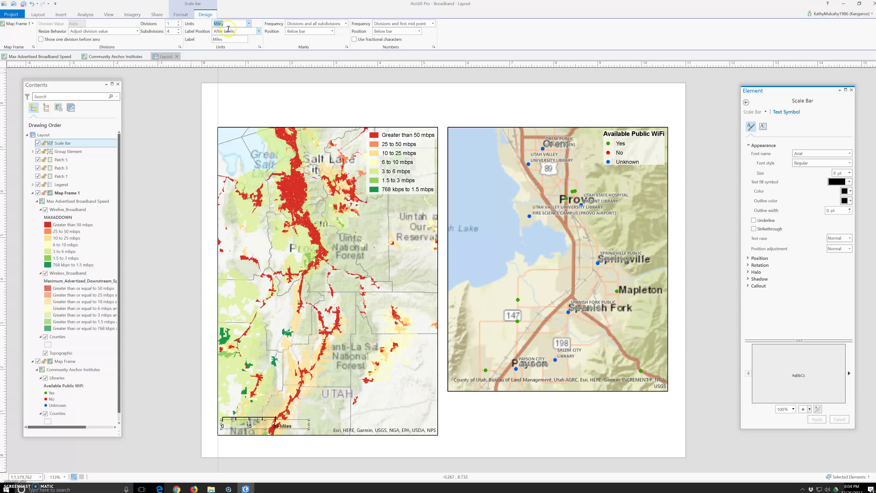
left_click(249, 24)
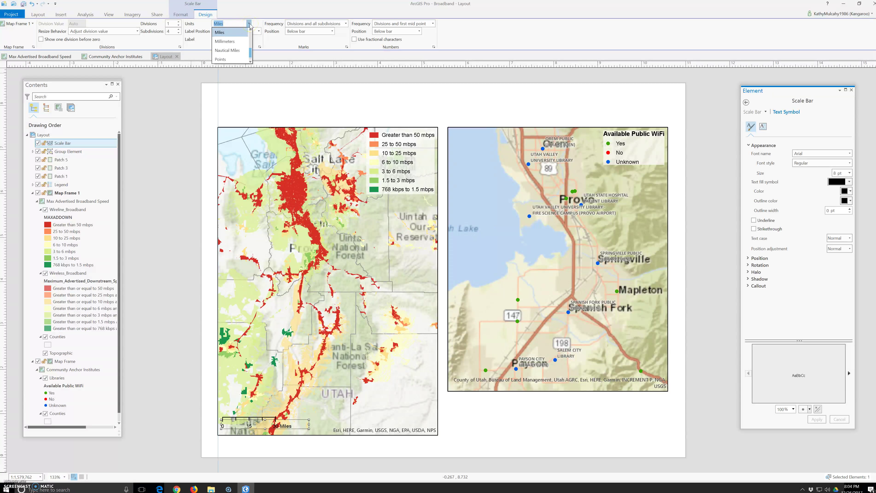
left_click(239, 23)
left_click_drag(238, 23, 210, 25)
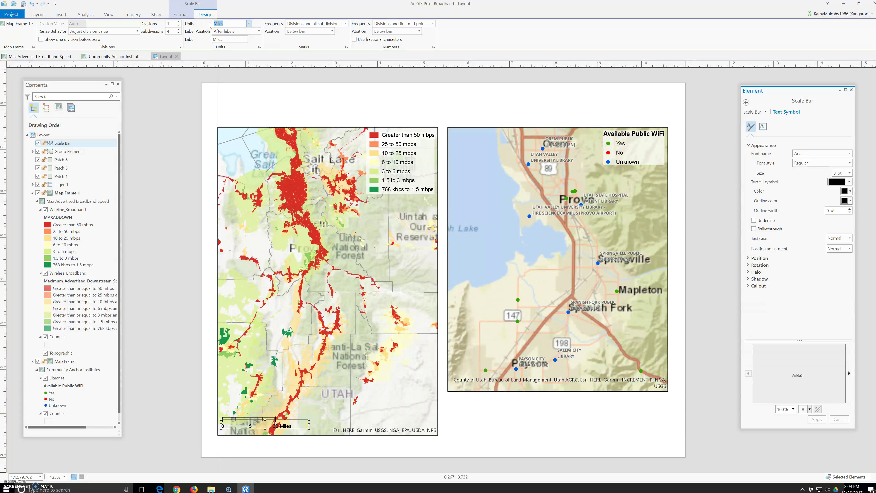
type("Mil")
left_click(231, 52)
key("Return")
left_click(865, 235)
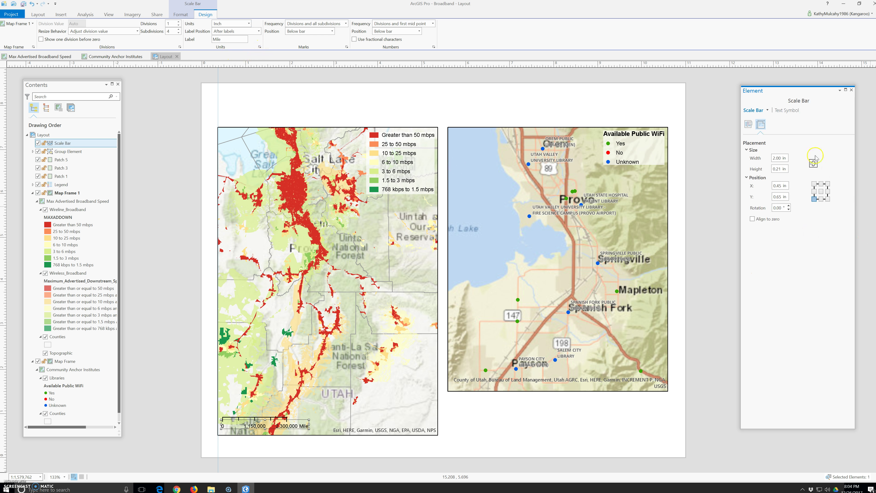
left_click(789, 109)
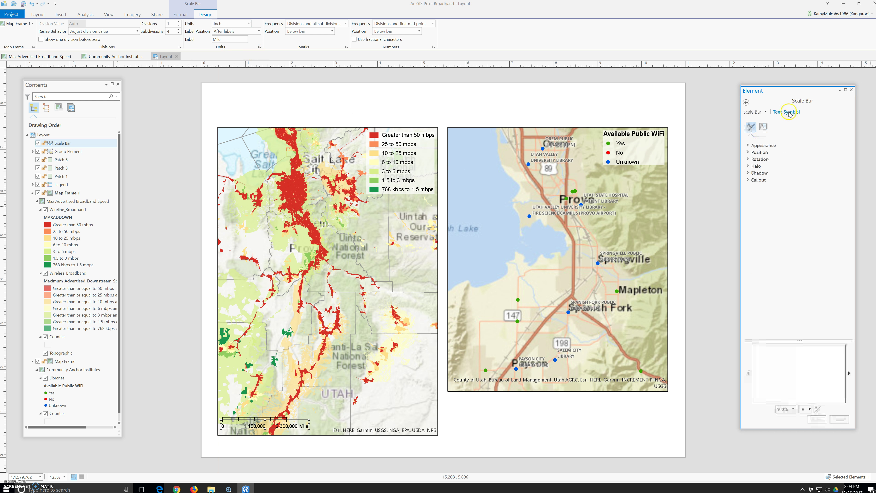
left_click(753, 112)
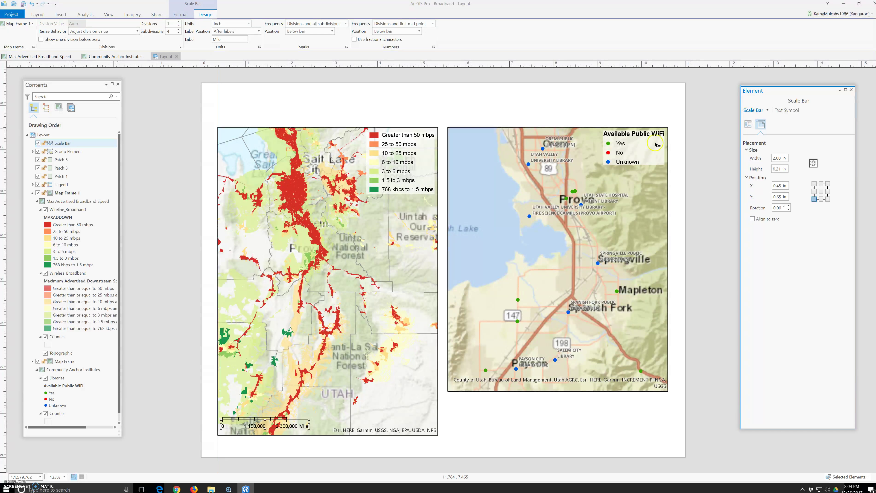
Step: Set the scale bar's units to Miles and its unit label to Mi
left_click(244, 23)
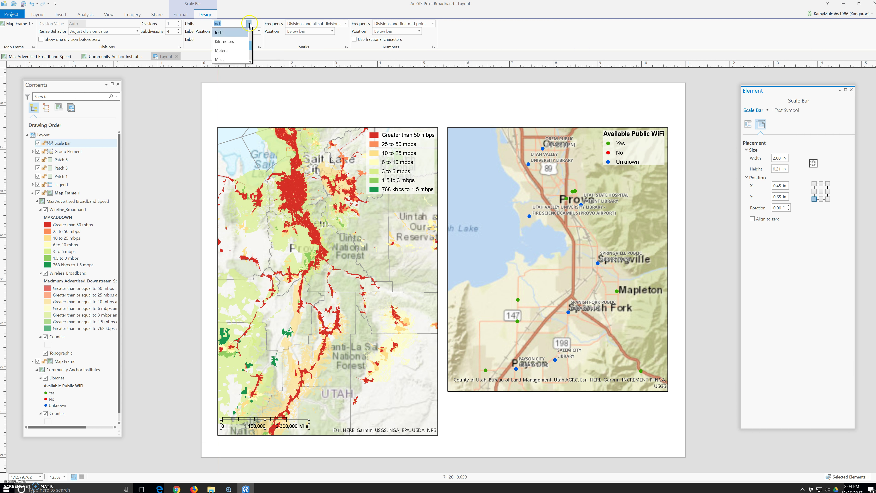
left_click(220, 59)
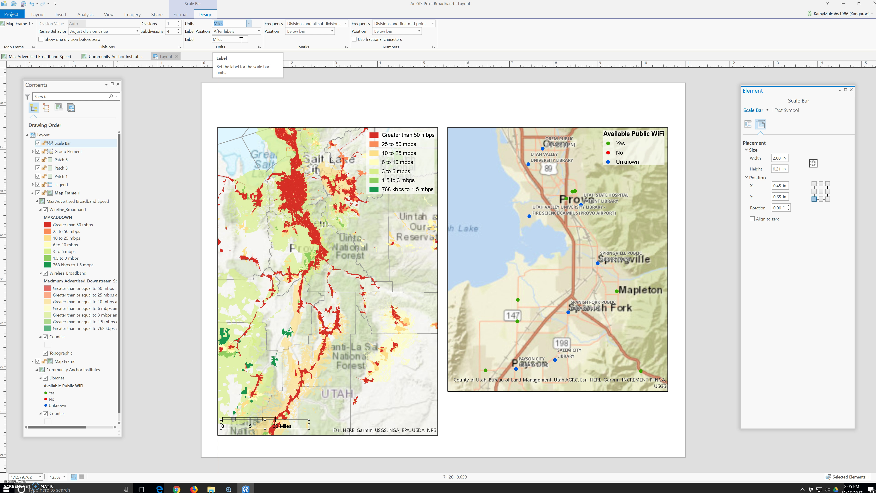
left_click(237, 39)
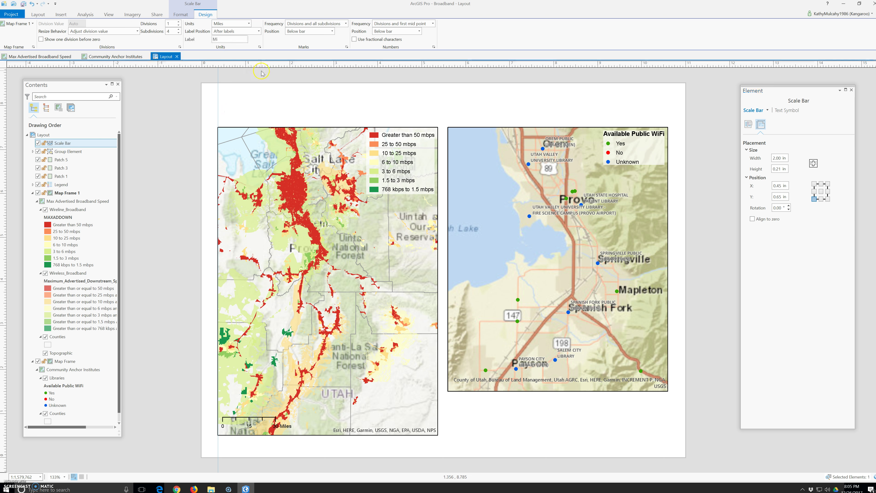
left_click(229, 61)
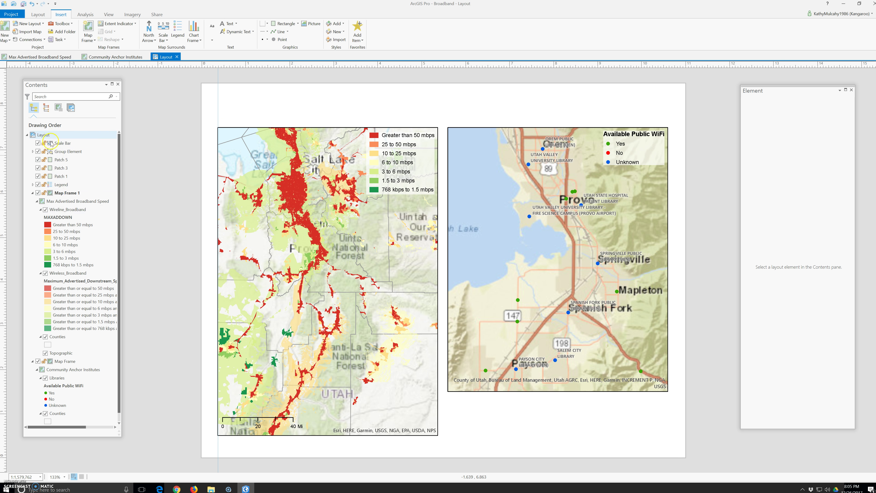
Step: Change the unit label of the broadband speed map's scale bar to lowercase mi
left_click(60, 194)
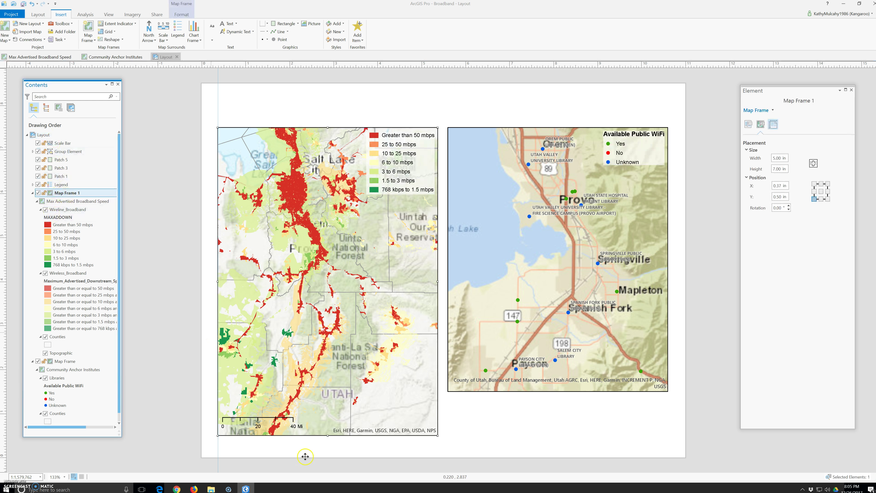
left_click(274, 422)
left_click(273, 422)
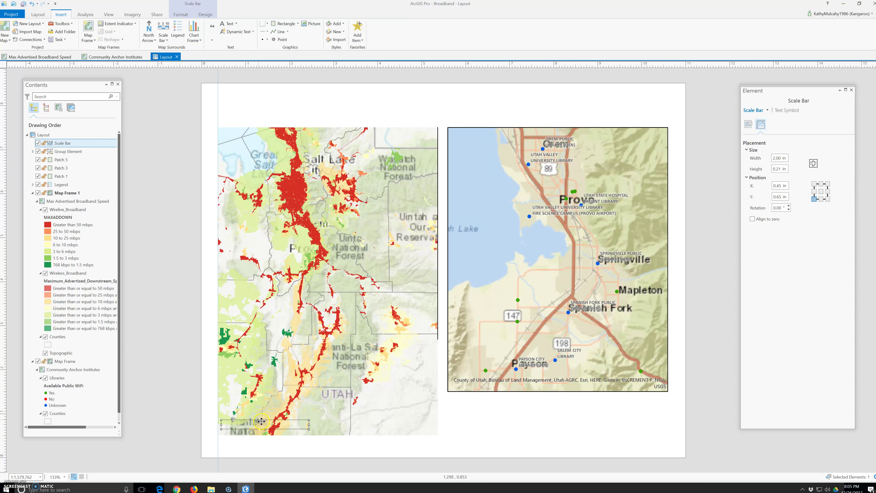
left_click(207, 14)
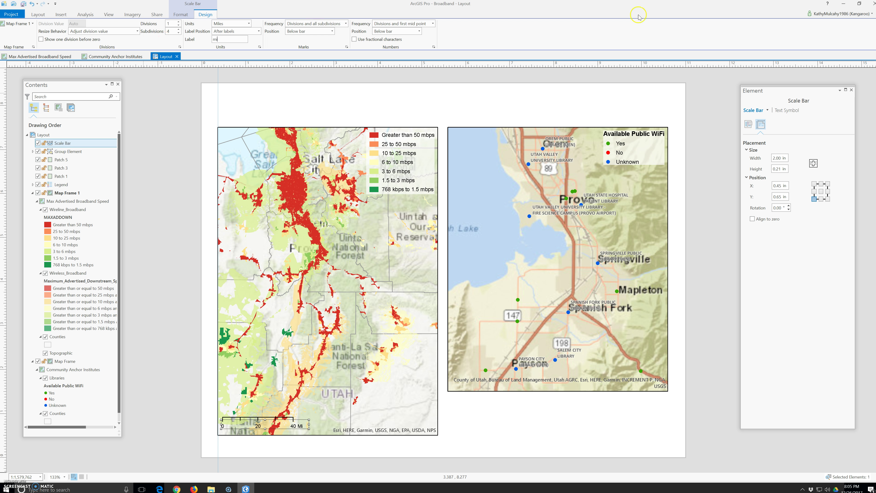
Step: Give the scale bar a white (FFFFFF) background with 30% transparency
left_click(769, 109)
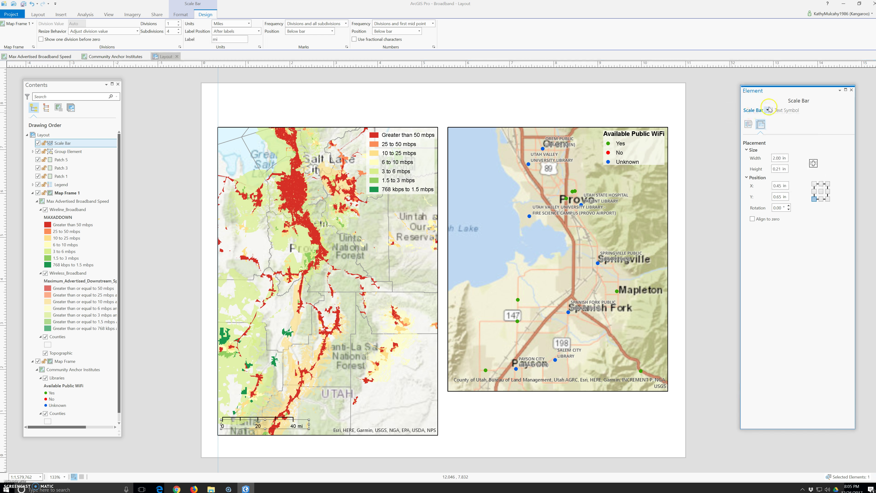
left_click(829, 195)
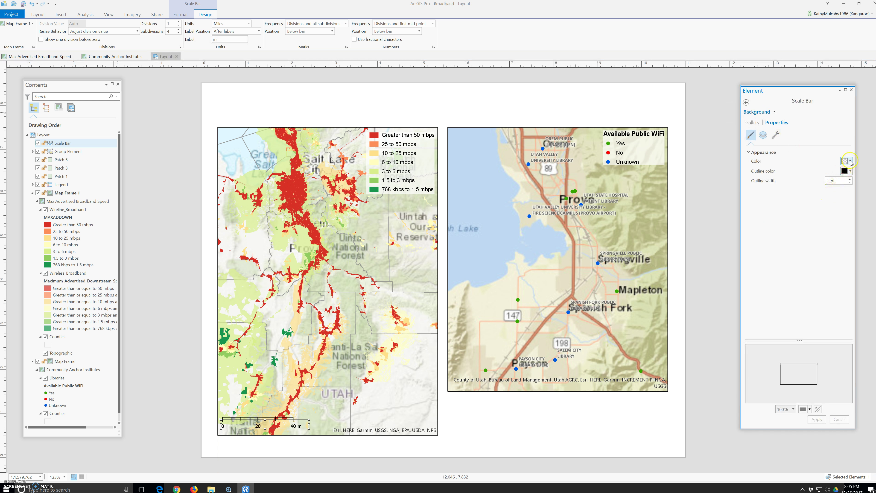
left_click(846, 161)
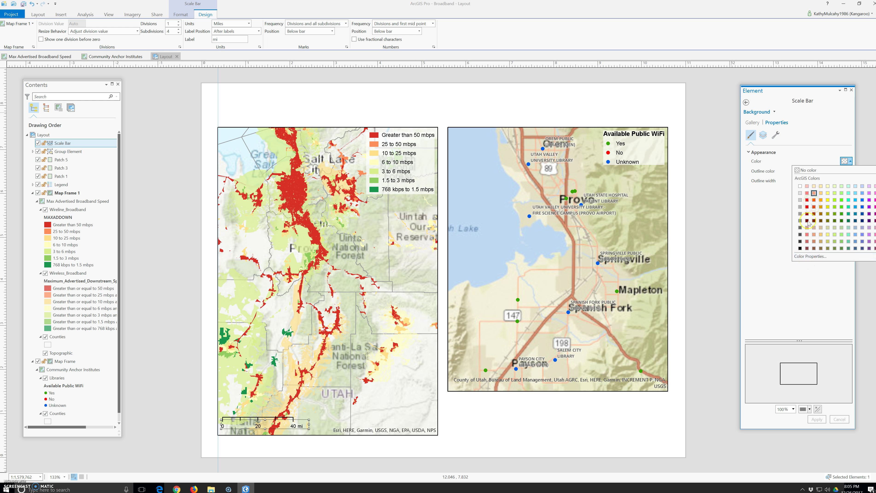
left_click(803, 256)
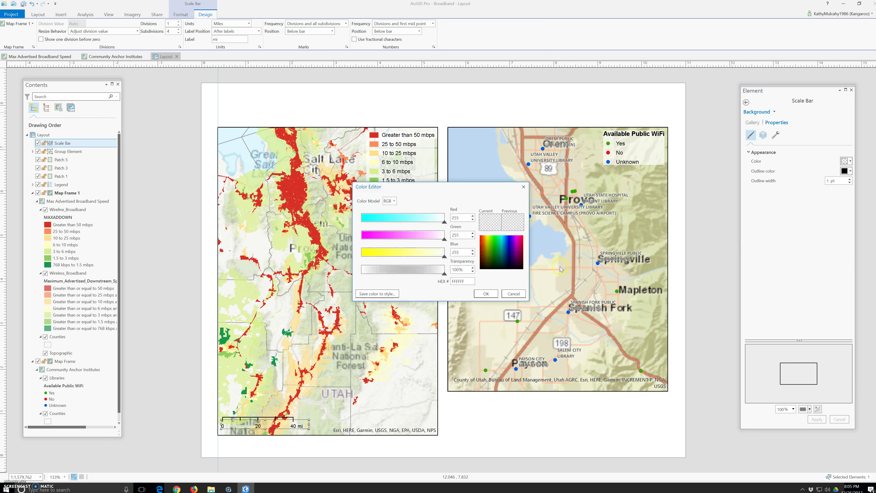
double_click(456, 269)
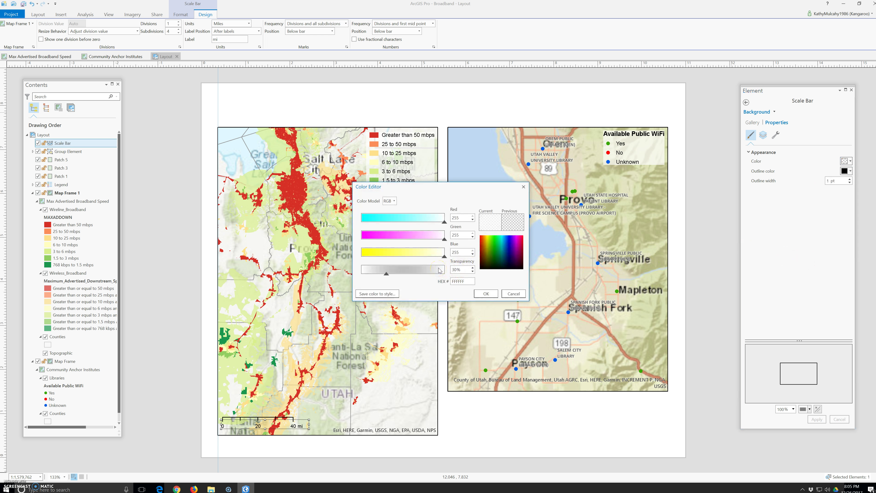
left_click(486, 293)
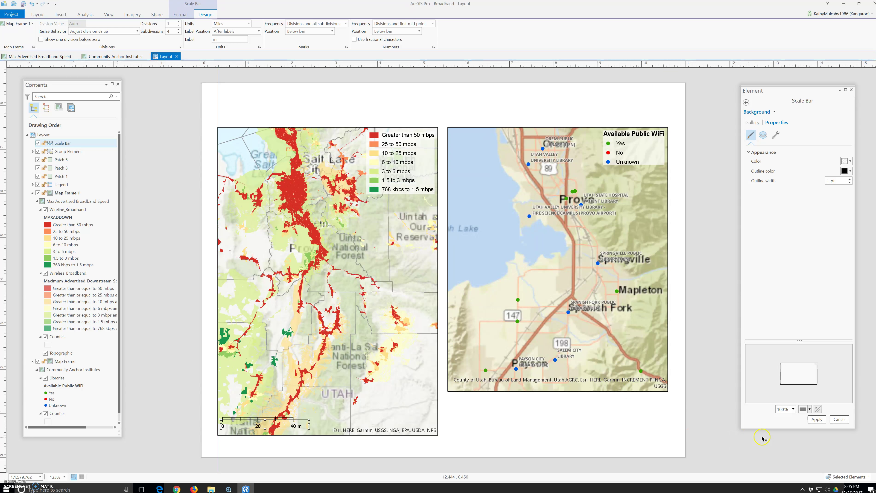
left_click(817, 419)
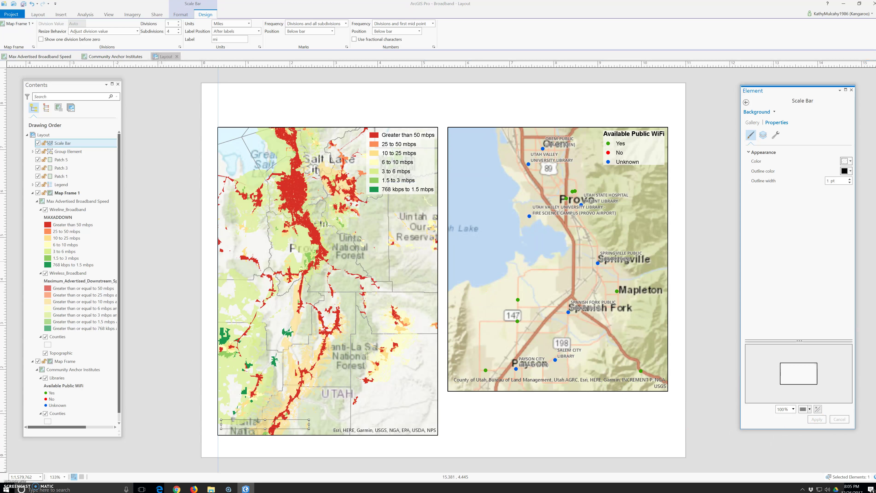
Step: Set the outline width of the scale bar's background to 0 pt
double_click(827, 182)
type("0")
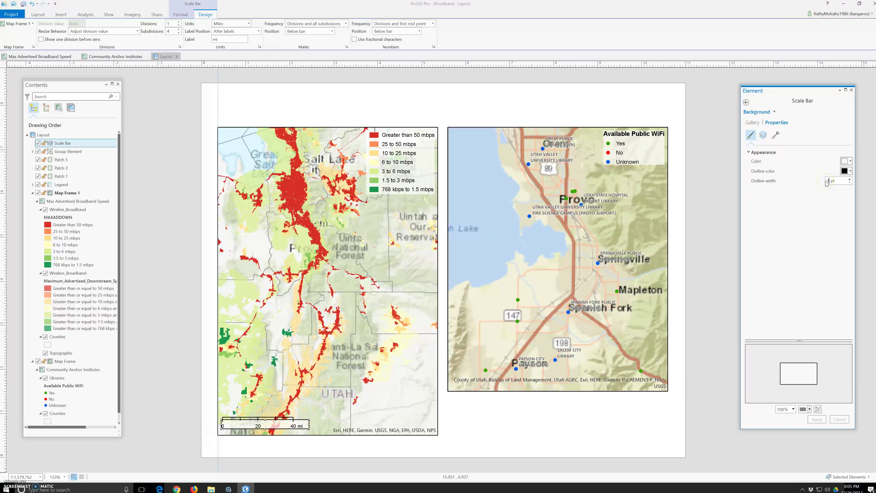
left_click(819, 419)
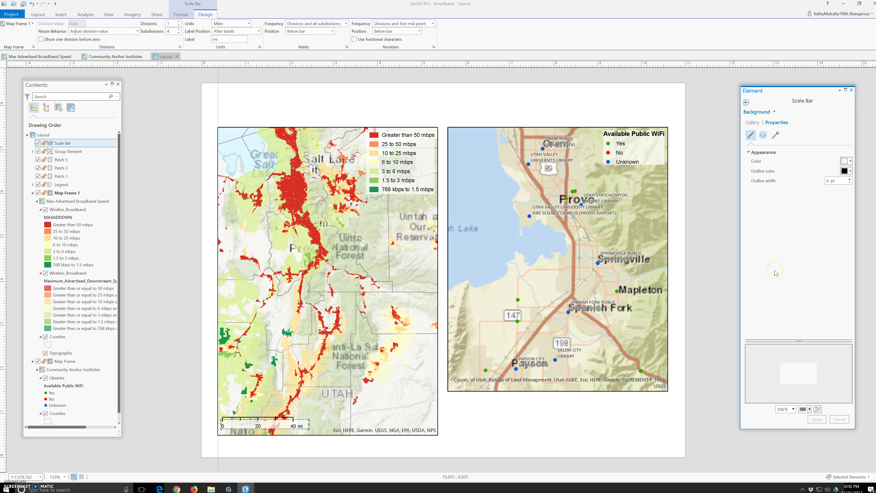
left_click(463, 440)
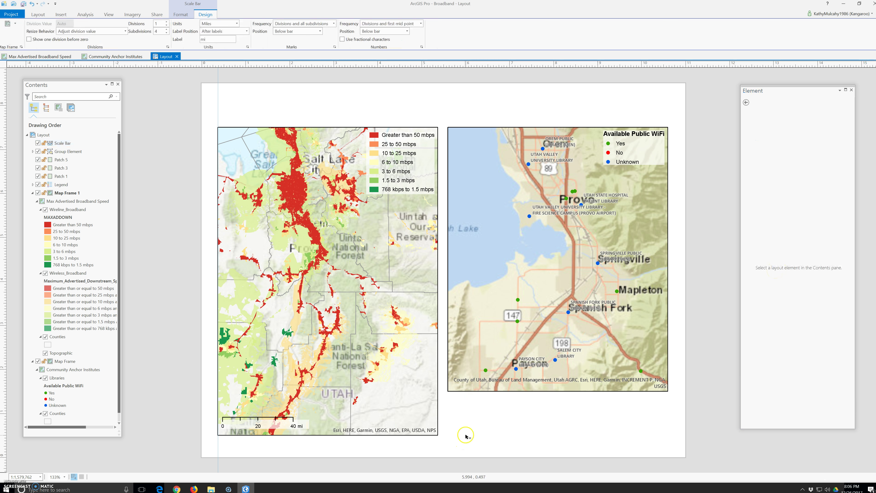
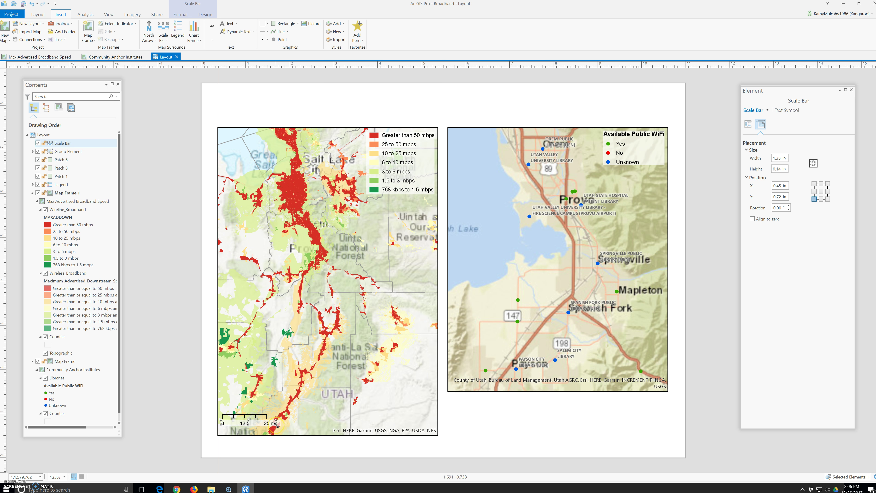
Step: Shrink the scale bar to about 1.24 in wide and 0.12 in high, and position it at about X 0.48 in, Y 0.66 in
left_click(313, 450)
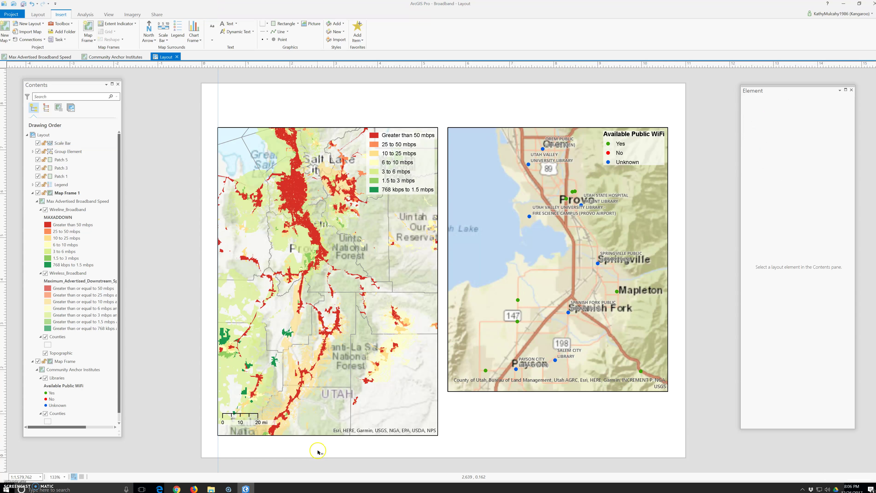
left_click(246, 419)
left_click_drag(244, 419, 246, 423)
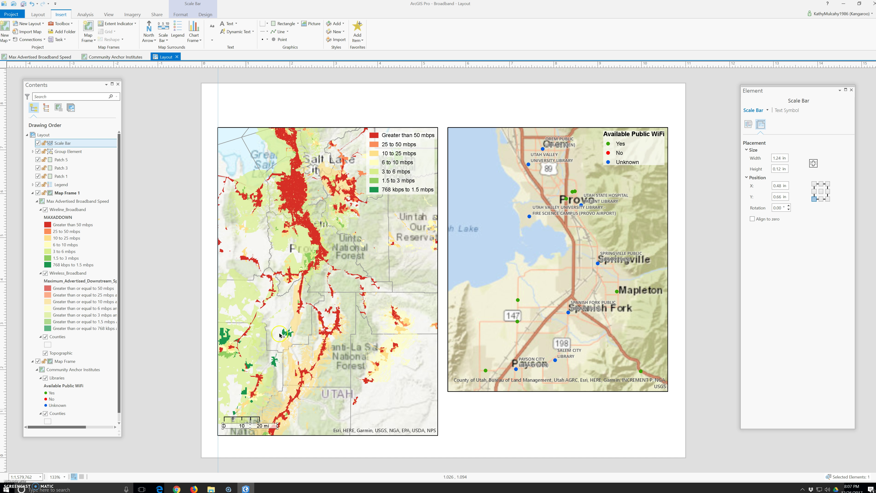
Step: Copy the broadband speed map's scale bar and paste a duplicate of it into the layout
left_click(56, 145)
right_click(55, 145)
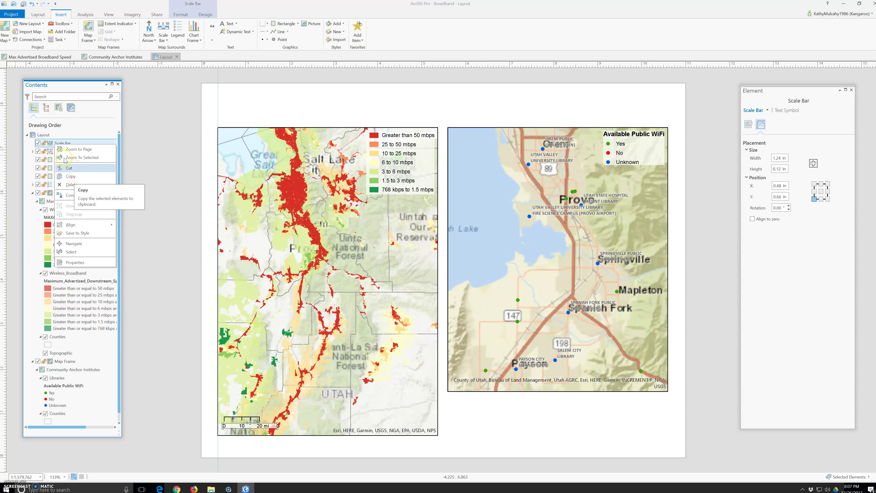
left_click(50, 143)
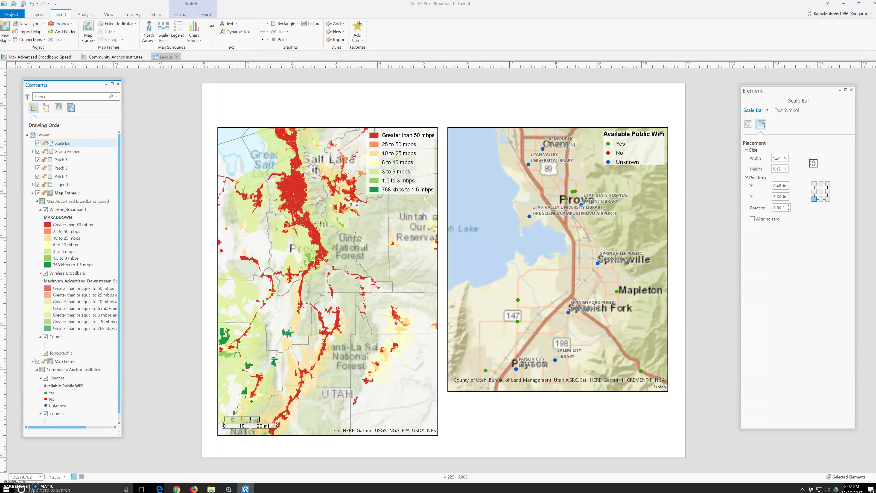
right_click(50, 142)
left_click(68, 156)
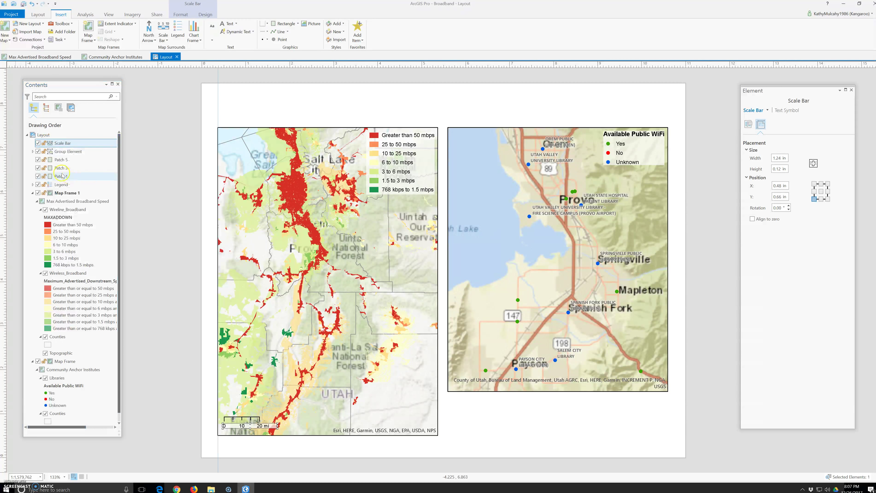
right_click(54, 145)
left_click(44, 134)
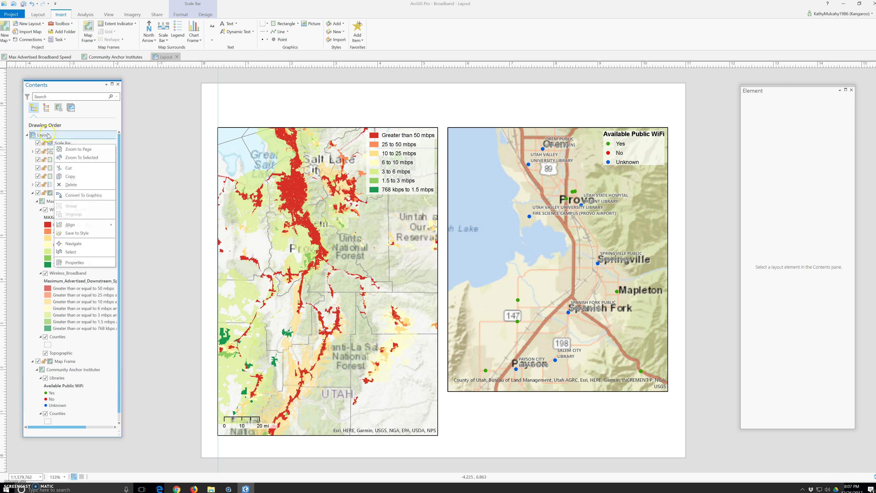
right_click(47, 134)
left_click(64, 157)
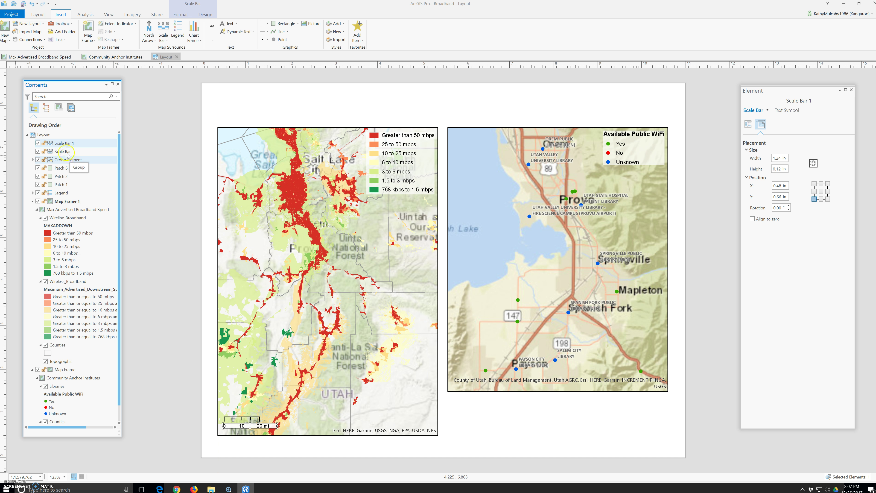
Step: Hide the original scale bar and shift its overlapping duplicate to about X 0.67 in, Y 0.69 in
left_click(36, 143)
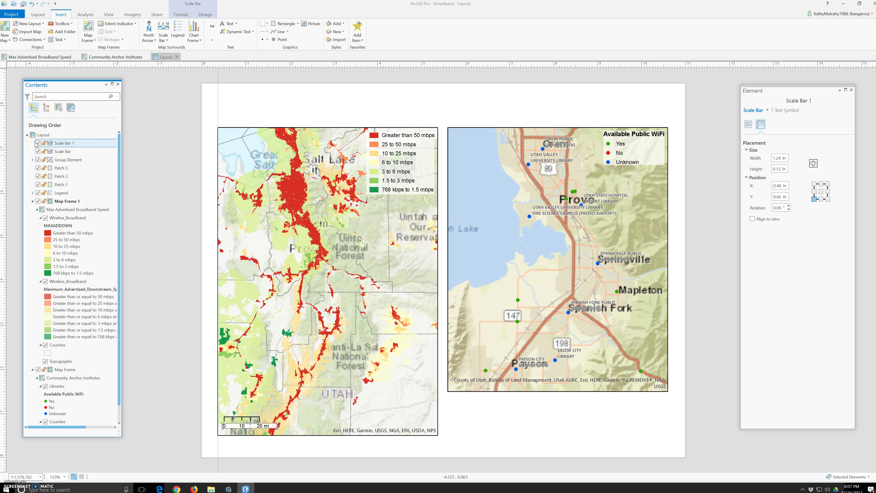
left_click(38, 151)
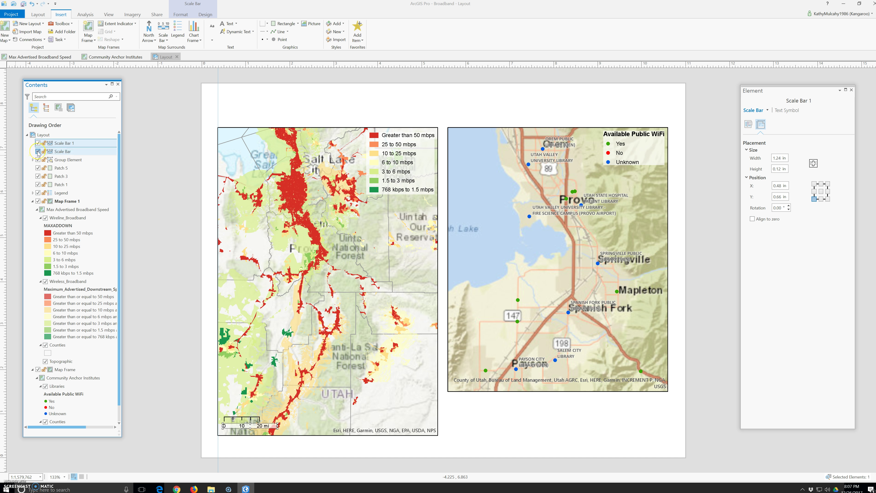
left_click(38, 152)
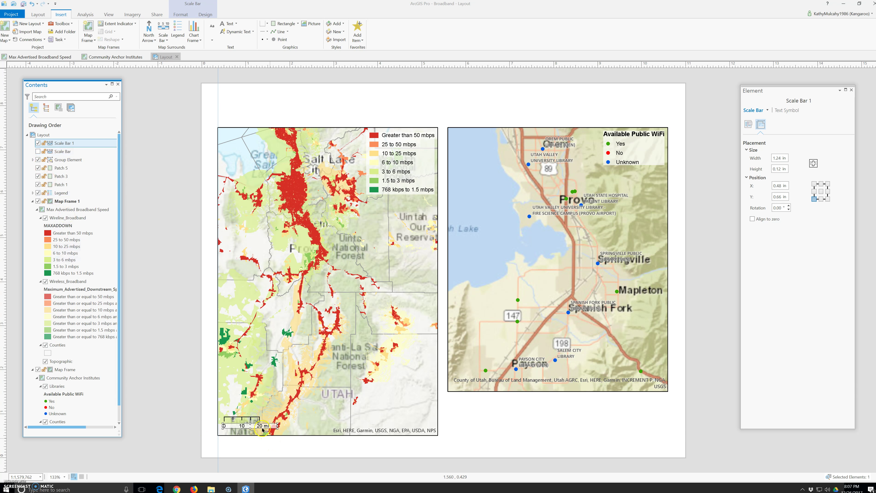
left_click(253, 420)
left_click(250, 422)
left_click(244, 424)
mouse_move(243, 424)
left_mouse_down()
mouse_move(311, 417)
mouse_move(476, 363)
mouse_move(251, 422)
left_mouse_up()
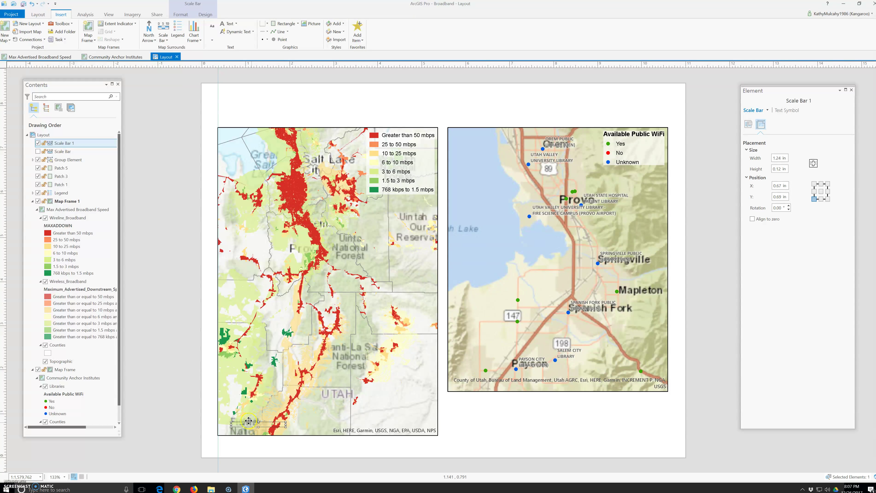
Step: Show the original scale bar again and move the duplicate onto the community anchor institutes map at about X 5.71 in, Y 2.16 in
left_click(37, 148)
left_click(38, 151)
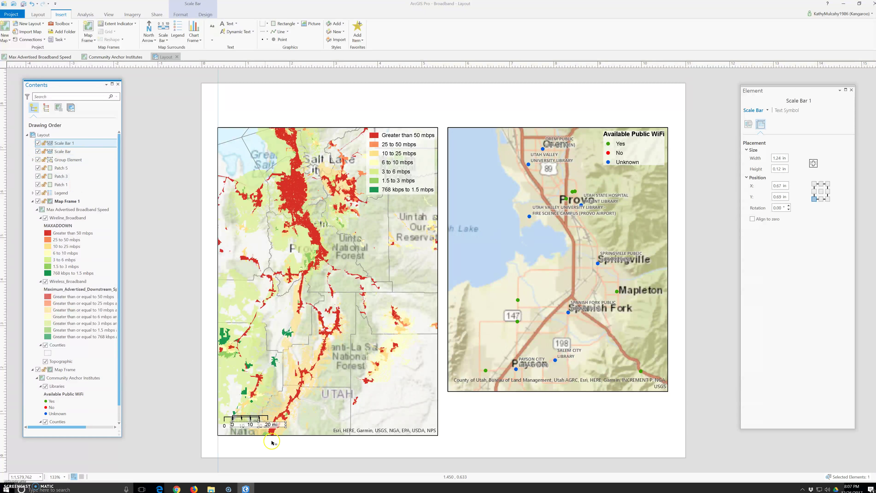
left_click_drag(244, 421, 470, 359)
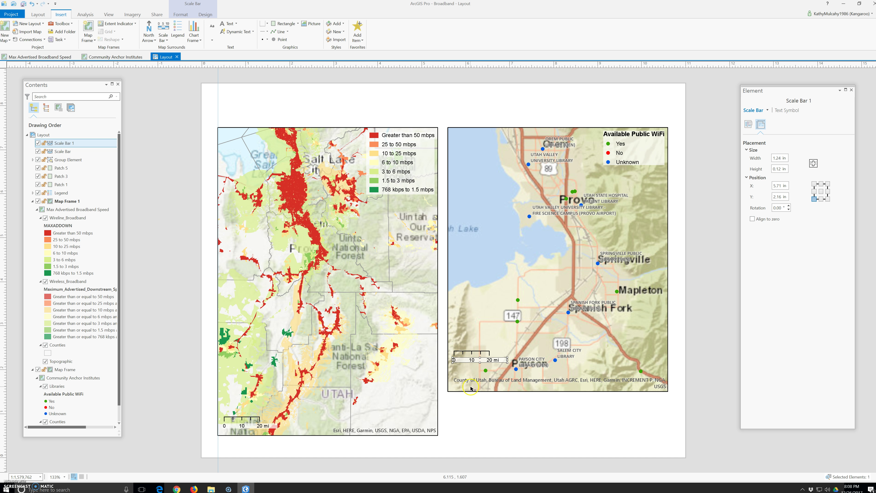
left_click(469, 394)
left_click(463, 400)
left_click(462, 401)
left_click(461, 401)
left_click_drag(461, 405, 455, 414)
Step: Associate the duplicated scale bar with Map Frame, the frame of the community anchor institutes map
left_click(206, 16)
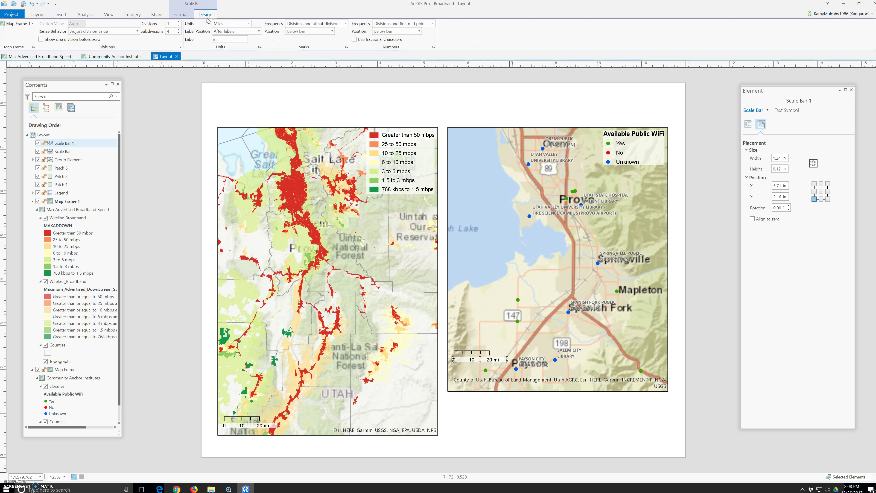
left_click(138, 38)
left_click(340, 24)
left_click(32, 23)
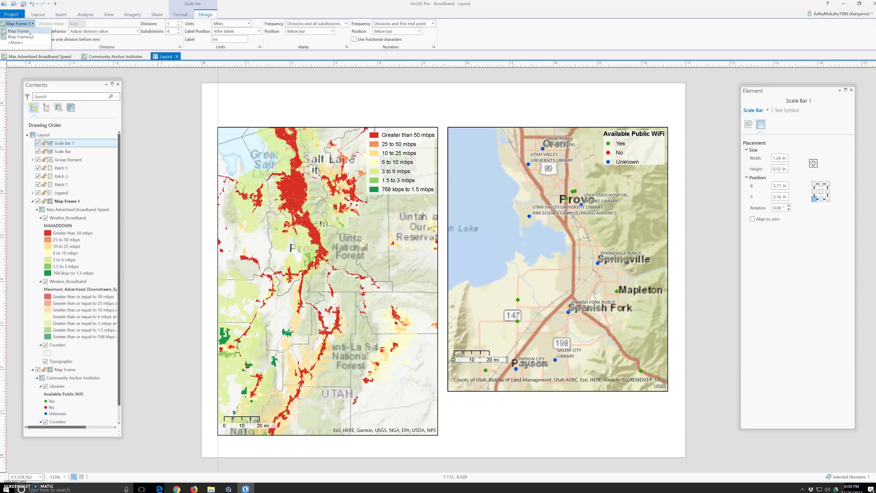
left_click(29, 32)
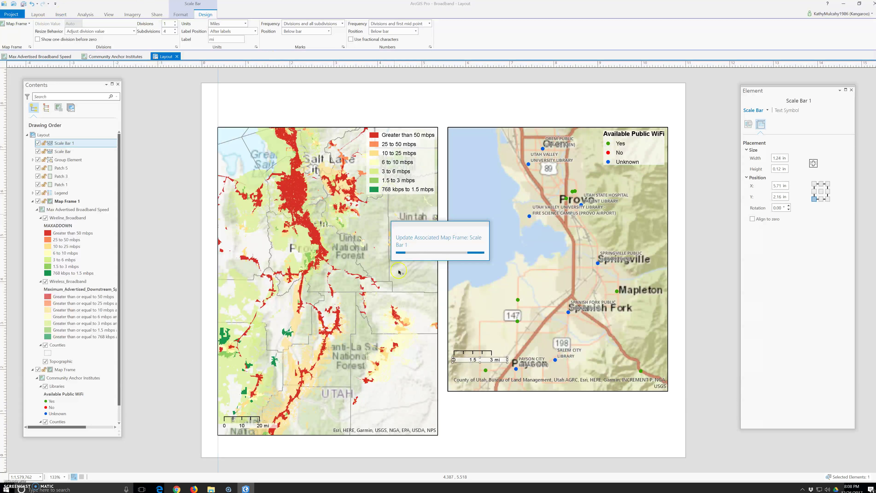
Step: Enlarge the duplicated scale bar to about 1.48 in wide and 0.17 in high, and move it to about X 5.70 in, Y 1.86 in
left_click(511, 363)
left_click_drag(511, 365, 519, 363)
left_click(487, 336)
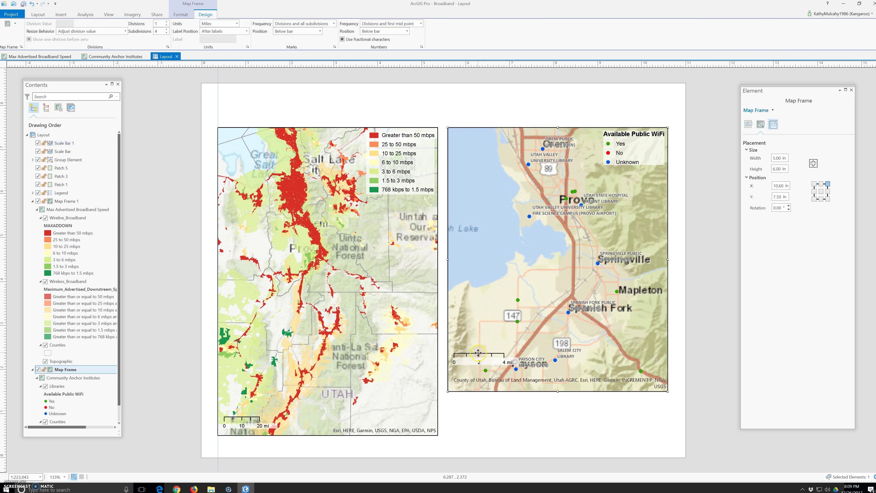
left_click(469, 355)
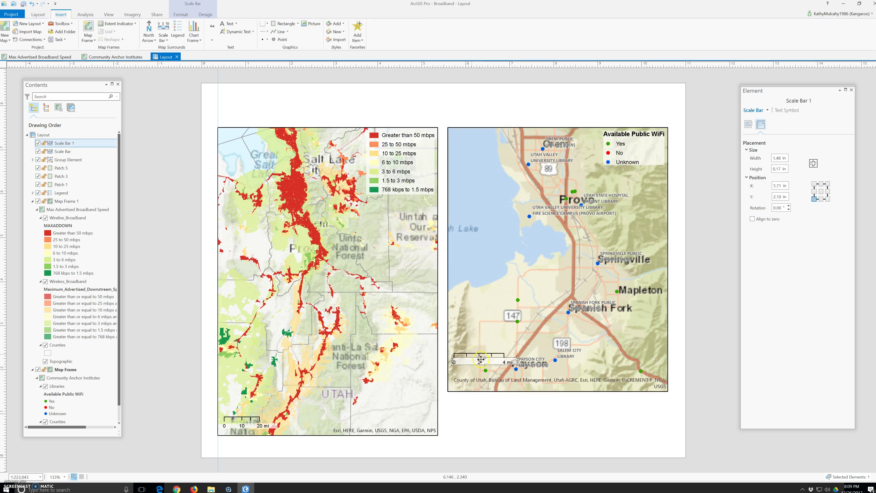
left_click_drag(475, 364, 475, 374)
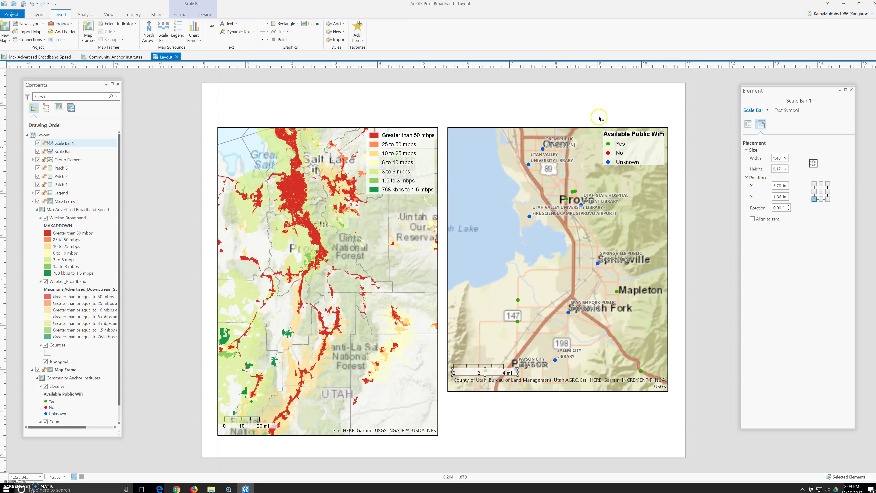
left_click(387, 433)
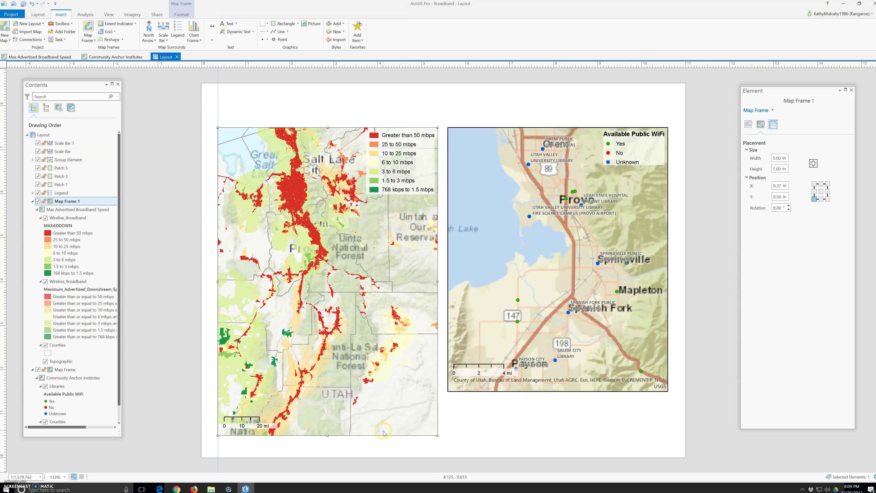
left_click(370, 431)
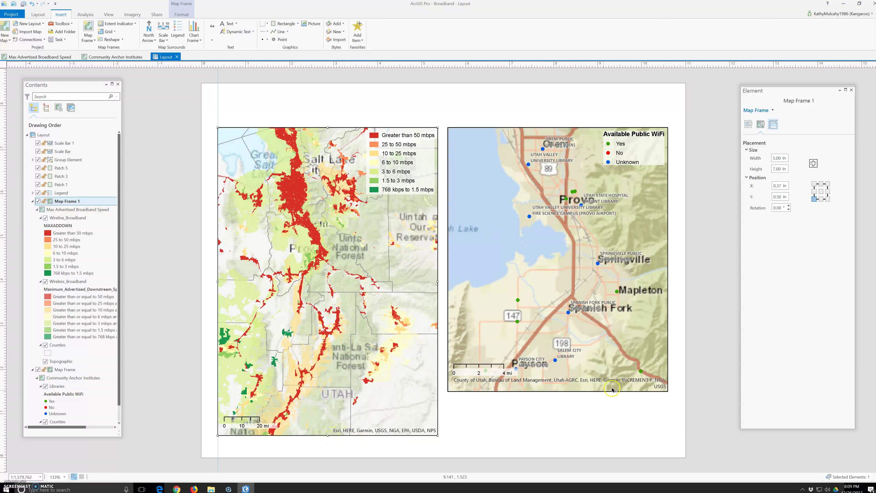
left_click(603, 382)
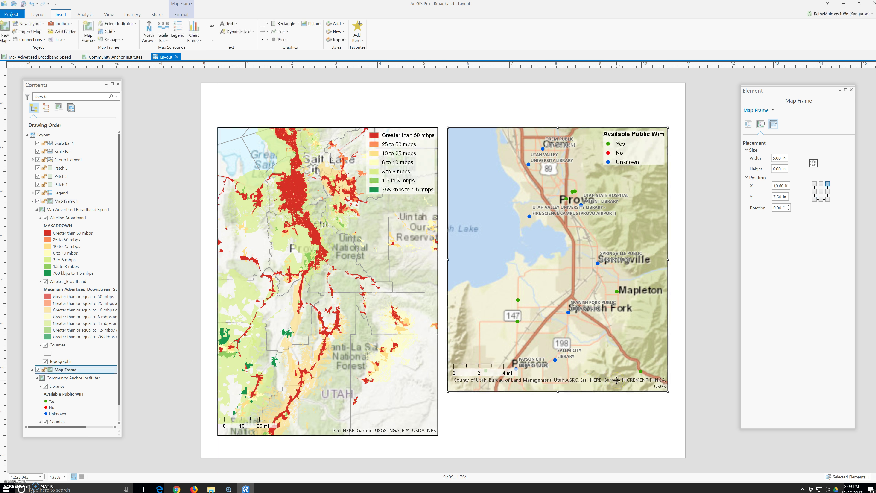
right_click(618, 382)
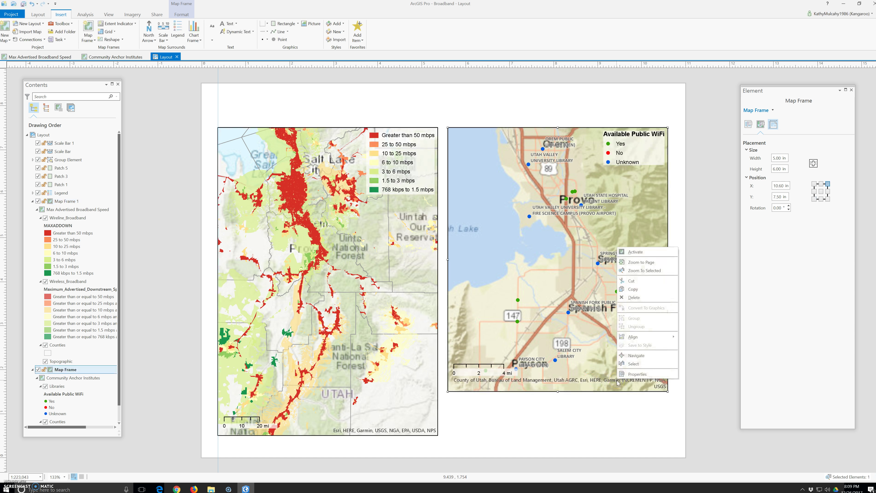
left_click(634, 298)
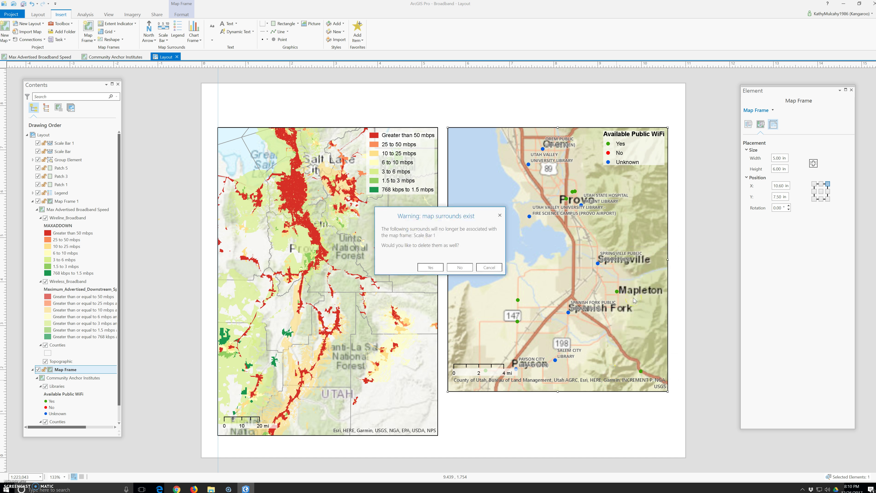
left_click(484, 268)
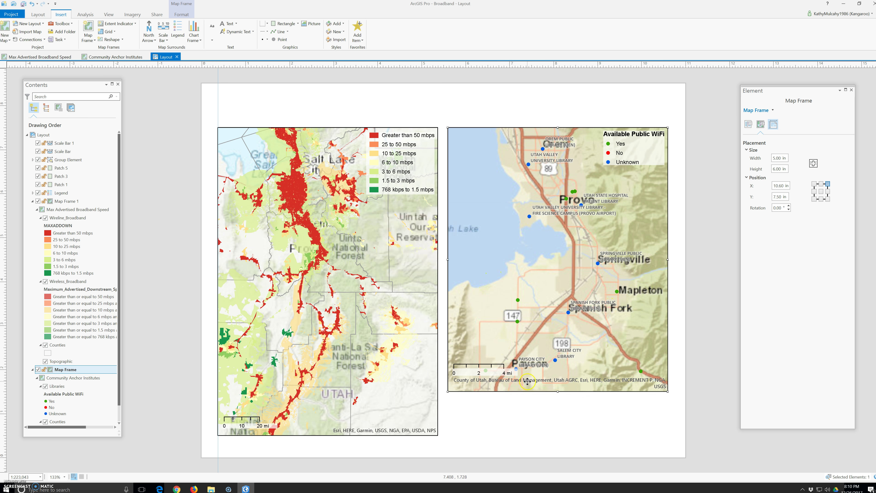
left_click(587, 373)
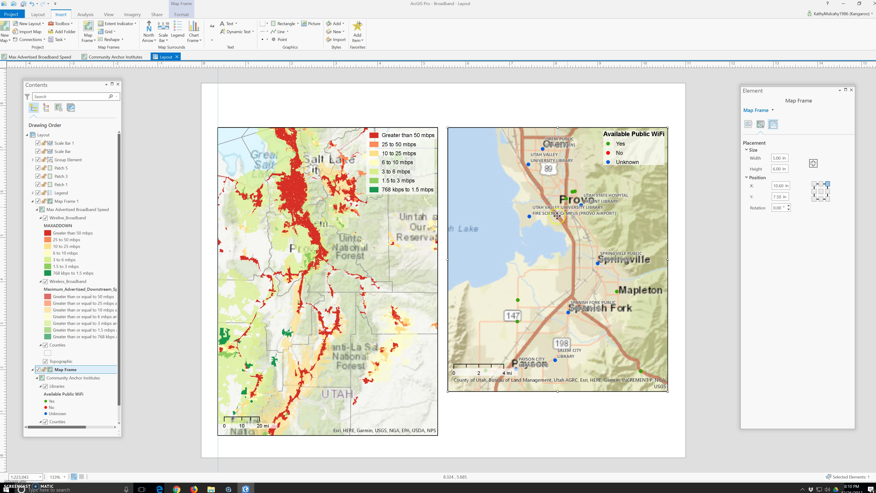